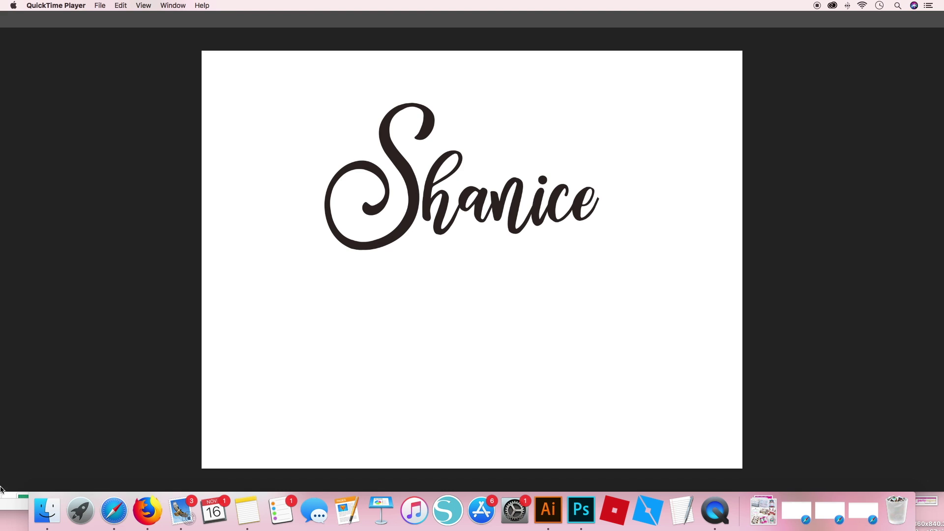
Place the glitter paper 100 Colors Purples & Pinks 25 from the 100-Colors-Glitter-Papers folder onto the canvas above the text
{"action": "left_click", "coordinate": [14, 505]}
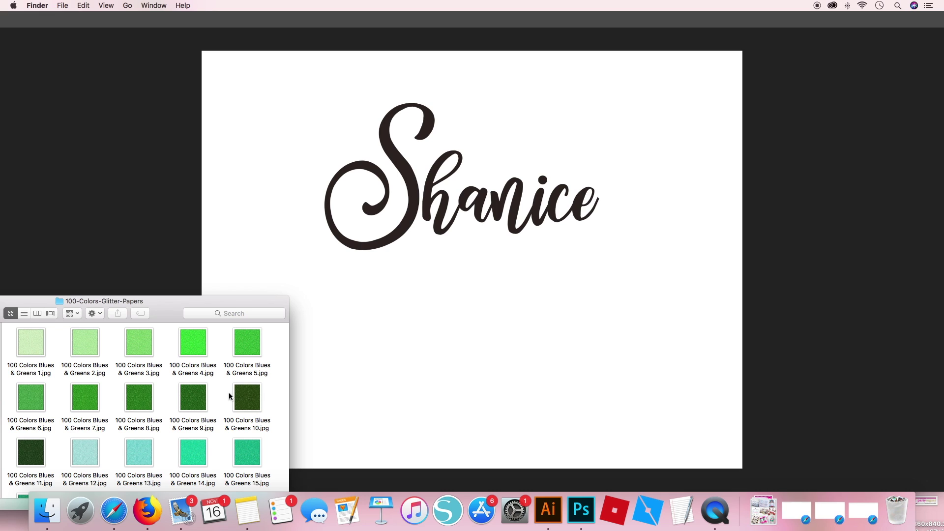
{"action": "left_click", "coordinate": [506, 320]}
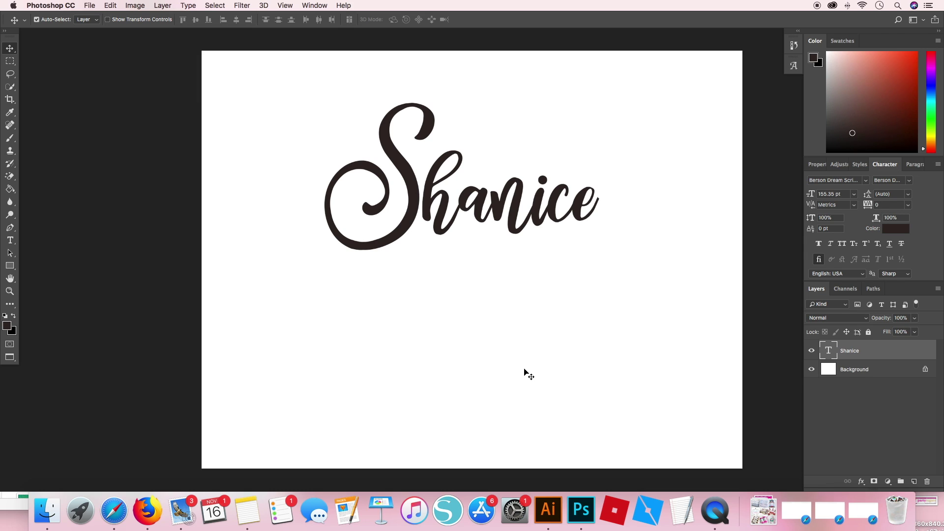
{"action": "left_click", "coordinate": [6, 496]}
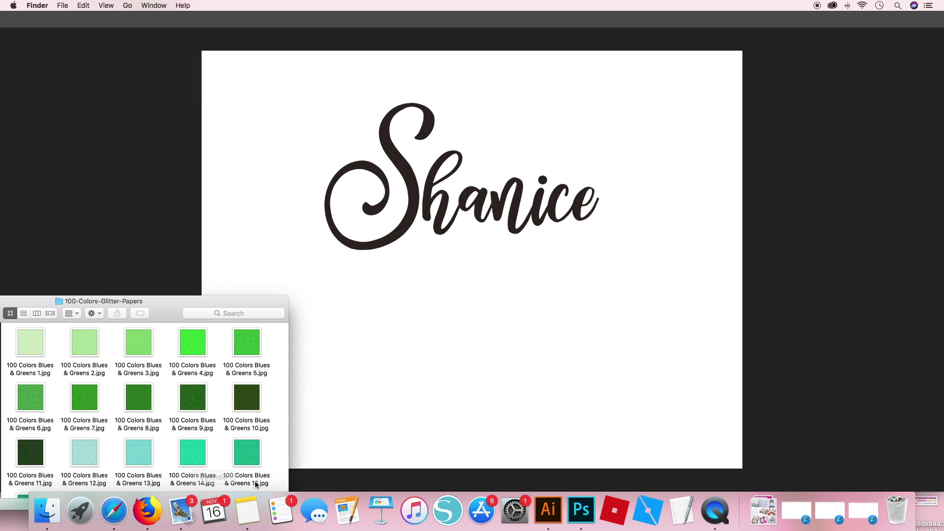
{"action": "scroll", "coordinate": [150, 415], "scroll_direction": "down", "scroll_amount": 20}
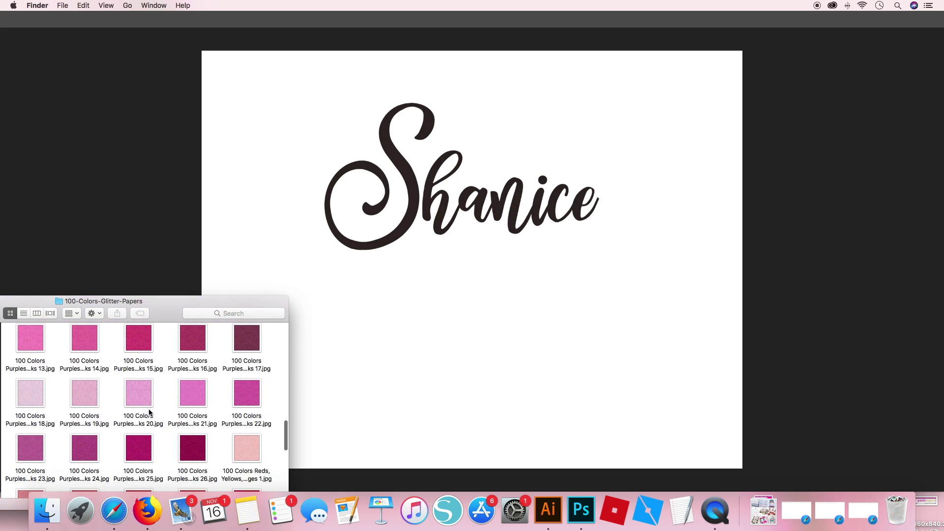
{"action": "scroll", "coordinate": [150, 413], "scroll_direction": "down", "scroll_amount": 3}
{"action": "left_click", "coordinate": [140, 354]}
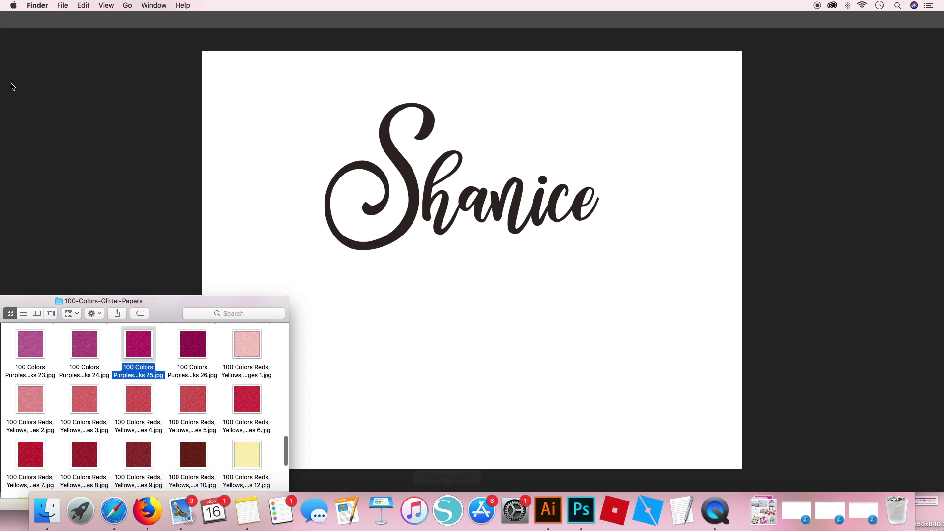
{"action": "left_click", "coordinate": [133, 353]}
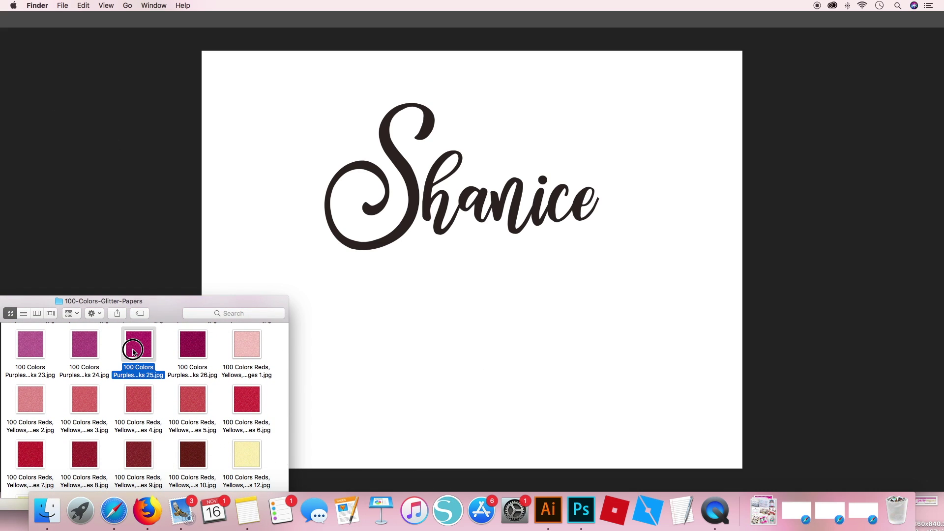
{"action": "left_click_drag", "start_coordinate": [133, 353], "coordinate": [448, 309]}
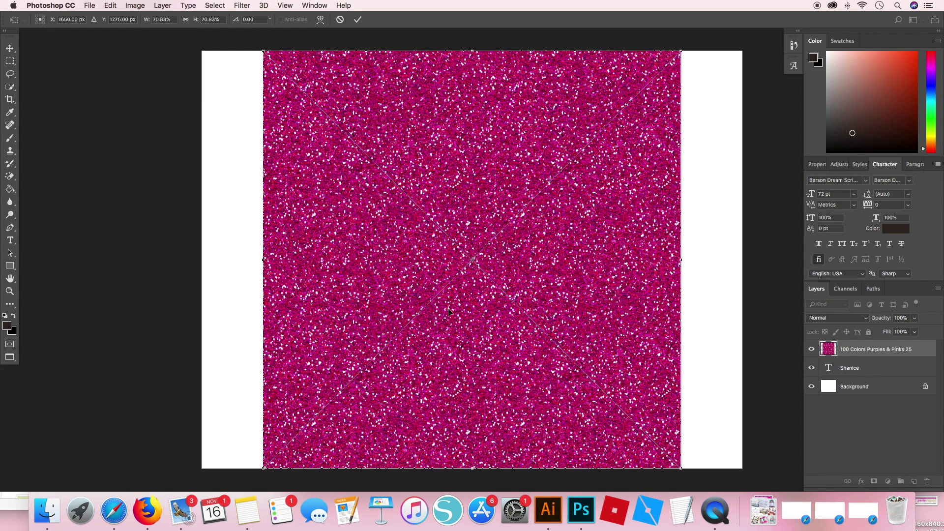
{"action": "key", "text": "Return"}
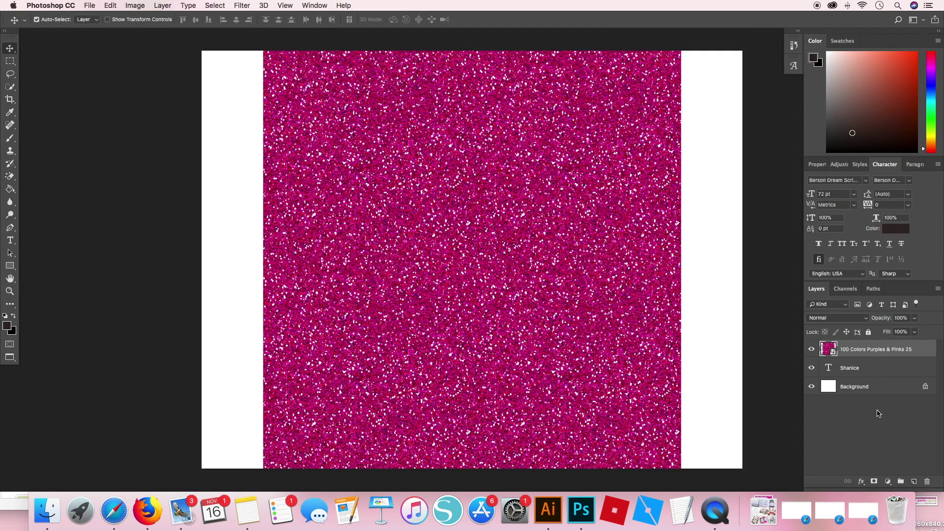
Clip the pink glitter layer to the name text with a clipping mask and reposition the glitter within the letters
{"action": "right_click", "coordinate": [872, 350]}
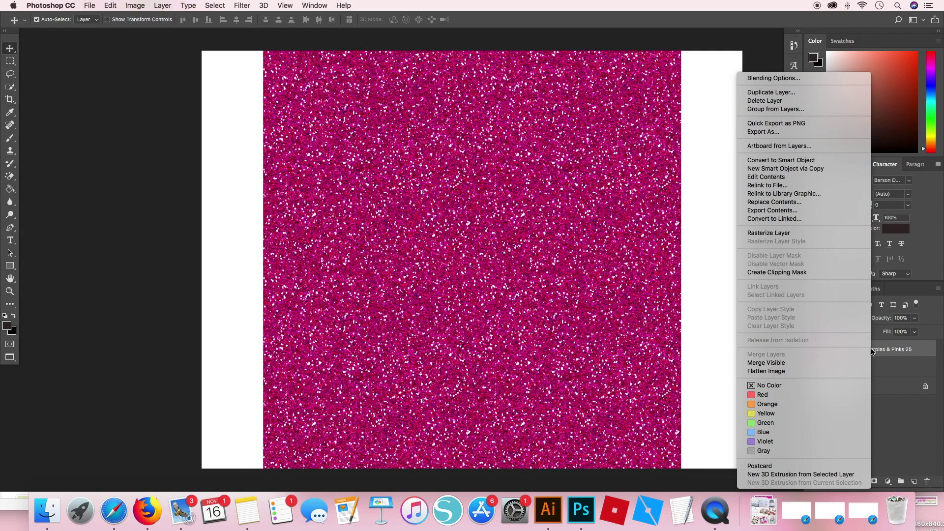
{"action": "left_click", "coordinate": [811, 272]}
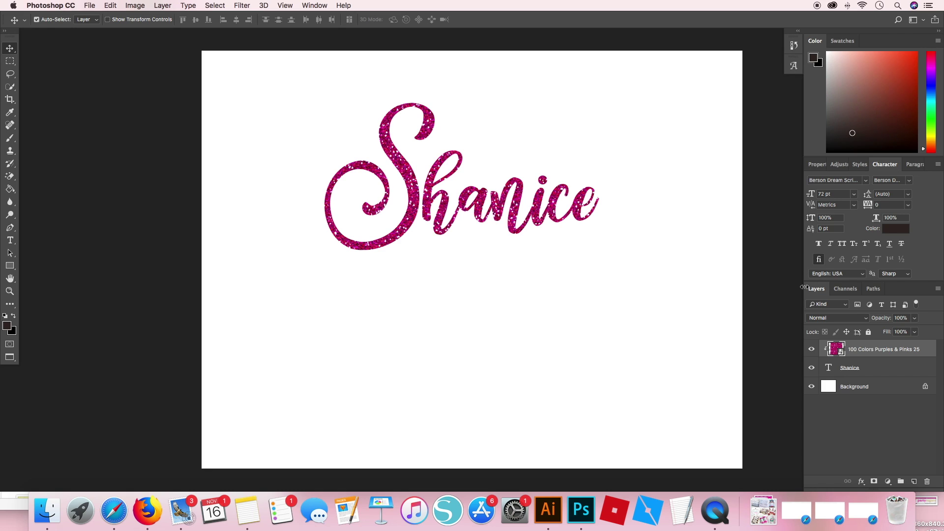
{"action": "left_click", "coordinate": [89, 6]}
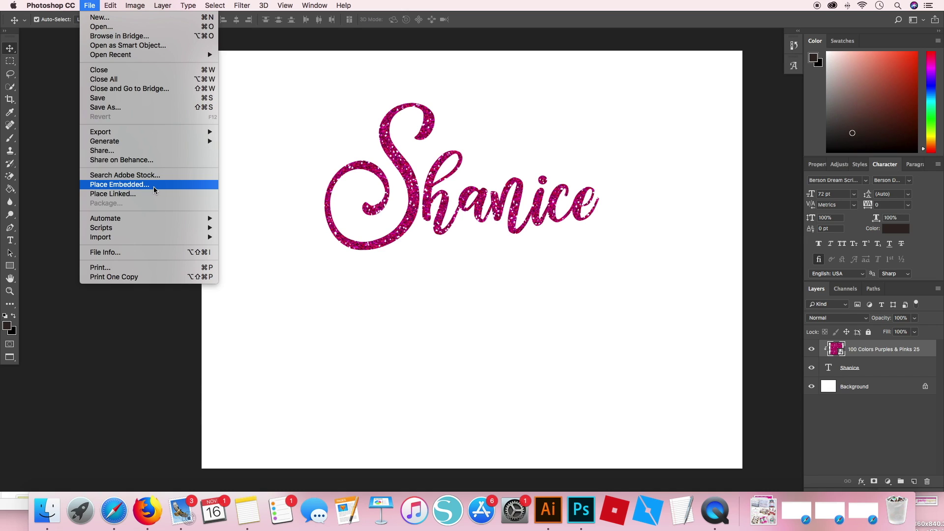
{"action": "left_click", "coordinate": [478, 270]}
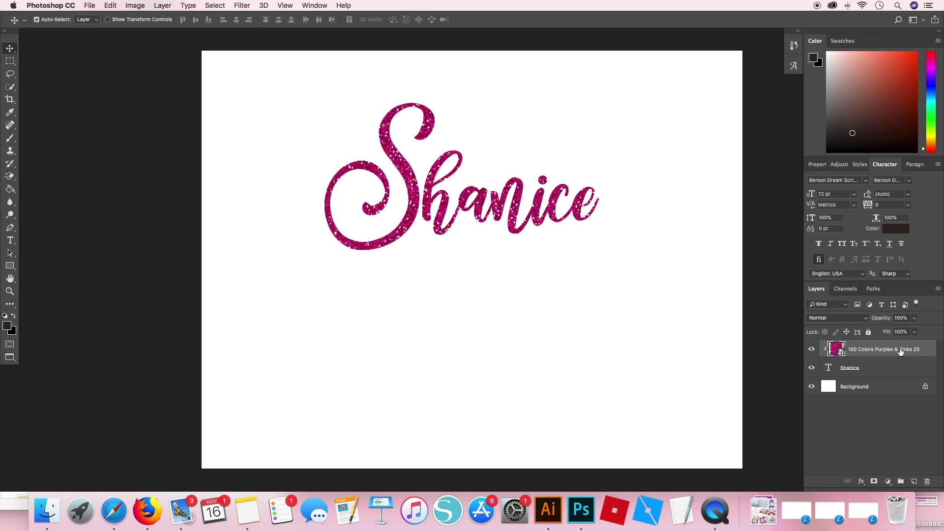
{"action": "left_click_drag", "start_coordinate": [416, 187], "coordinate": [448, 157]}
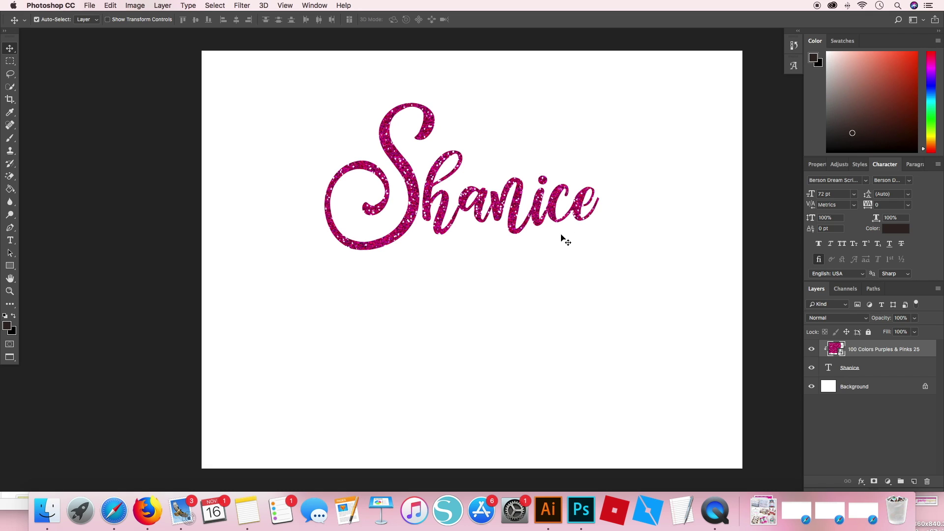
Duplicate the glitter-filled name below the original and delete the copy's glitter layer, leaving plain text
{"action": "left_click_drag", "start_coordinate": [308, 76], "coordinate": [633, 274]}
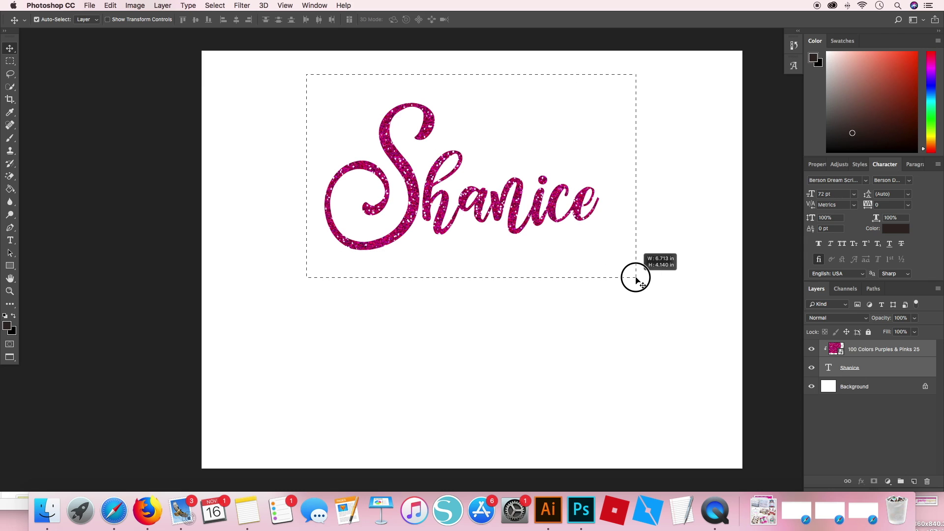
{"action": "left_click_drag", "start_coordinate": [514, 208], "coordinate": [505, 320]}
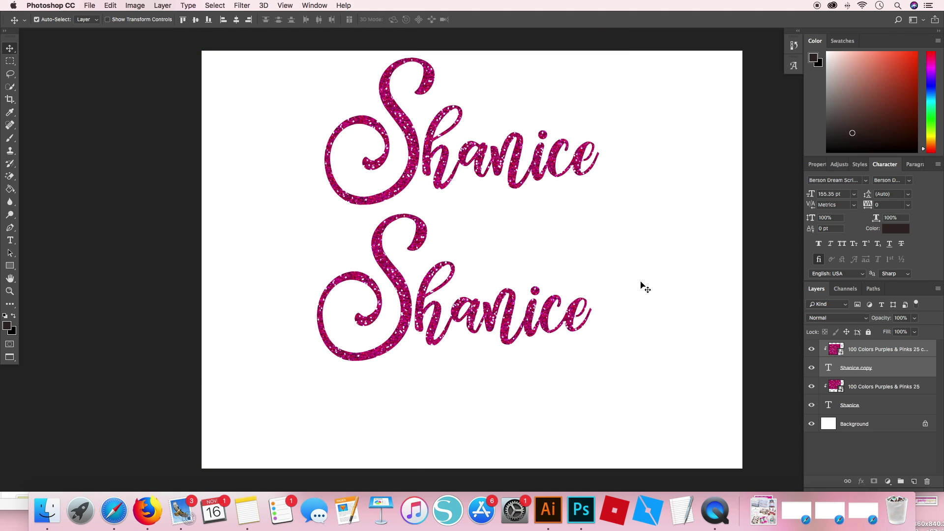
{"action": "left_click", "coordinate": [886, 355]}
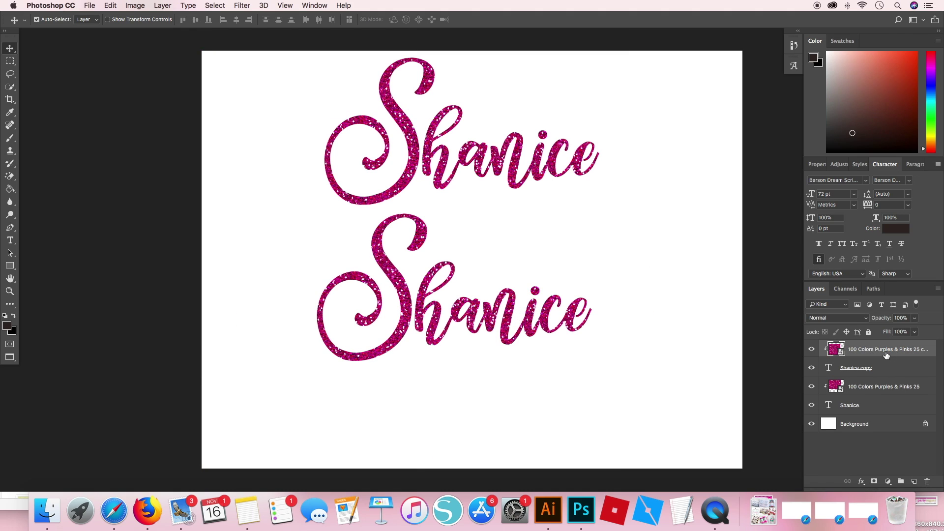
{"action": "key", "text": "BackSpace"}
{"action": "left_click_drag", "start_coordinate": [397, 298], "coordinate": [397, 298]}
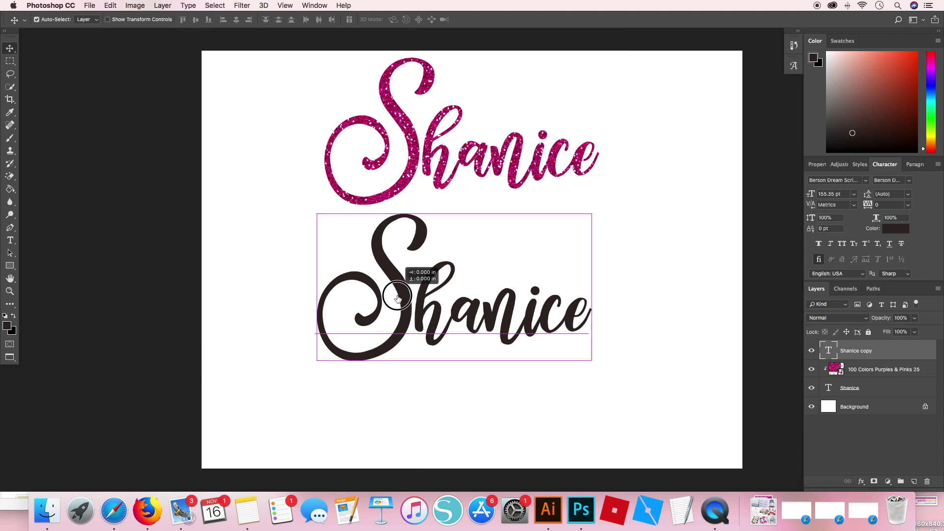
Open the glitter paper 100 Colors Blues & Greens 14.jpg as a separate Photoshop document and reposition its window
{"action": "left_click", "coordinate": [19, 508]}
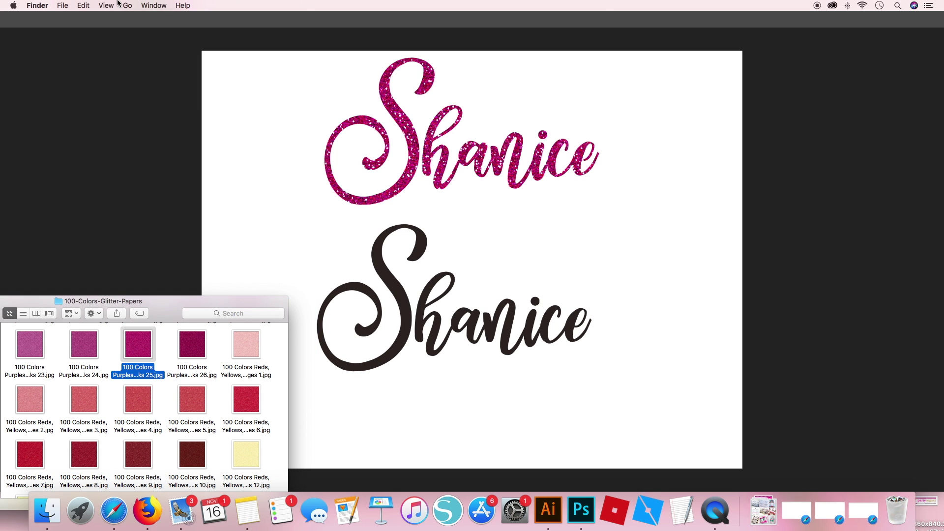
{"action": "scroll", "coordinate": [148, 387], "scroll_direction": "down", "scroll_amount": 15}
{"action": "left_click", "coordinate": [191, 353]}
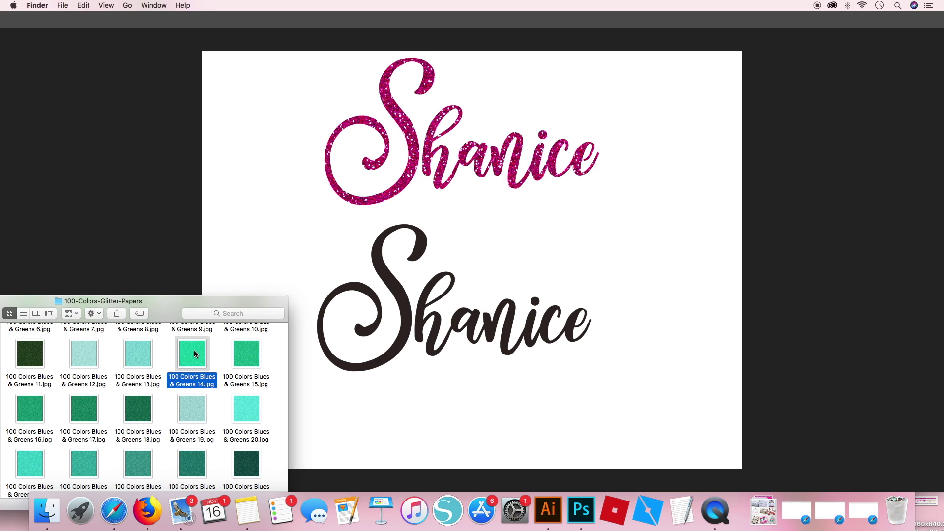
{"action": "left_click_drag", "start_coordinate": [194, 353], "coordinate": [206, 352]}
{"action": "left_click_drag", "start_coordinate": [636, 417], "coordinate": [582, 510]}
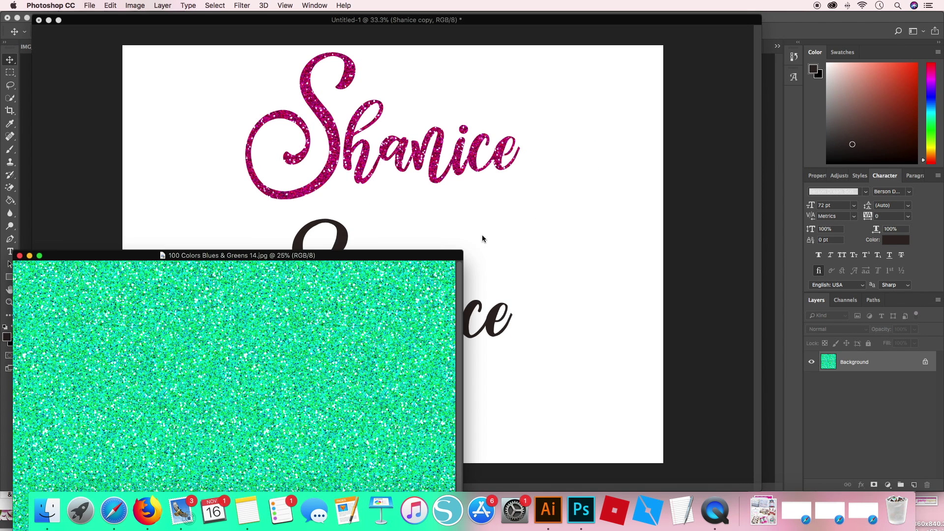
{"action": "left_click_drag", "start_coordinate": [411, 257], "coordinate": [470, 200]}
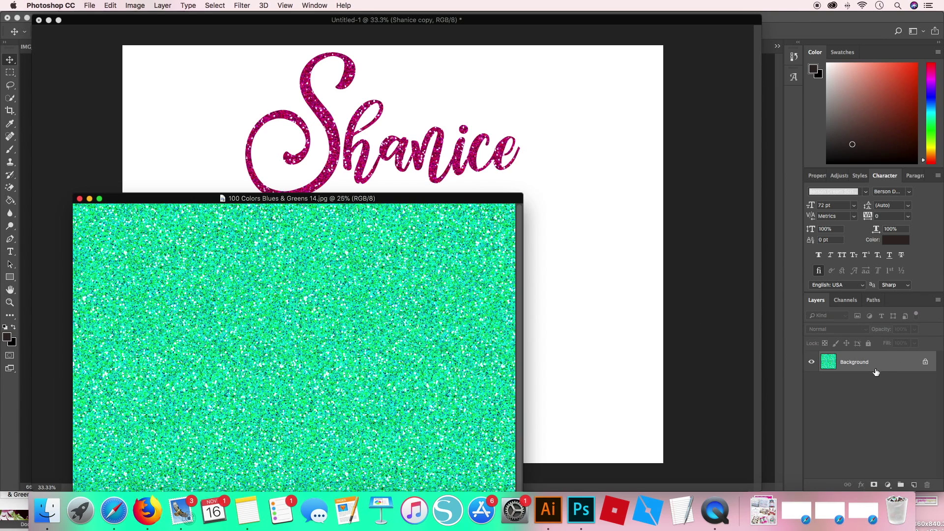
Convert the green glitter image's locked Background into a regular layer named Layer 0
{"action": "double_click", "coordinate": [908, 368]}
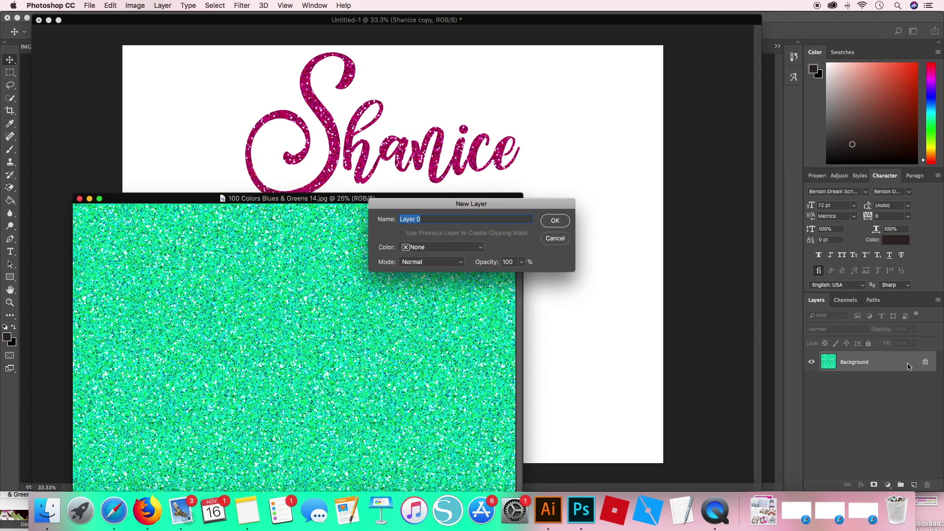
{"action": "left_click", "coordinate": [561, 222]}
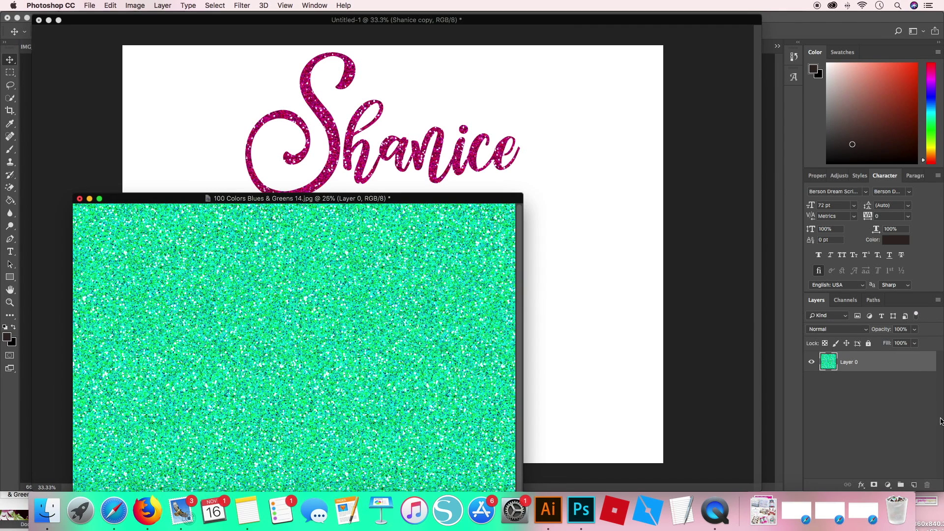
{"action": "right_click", "coordinate": [881, 364]}
{"action": "left_click", "coordinate": [889, 365]}
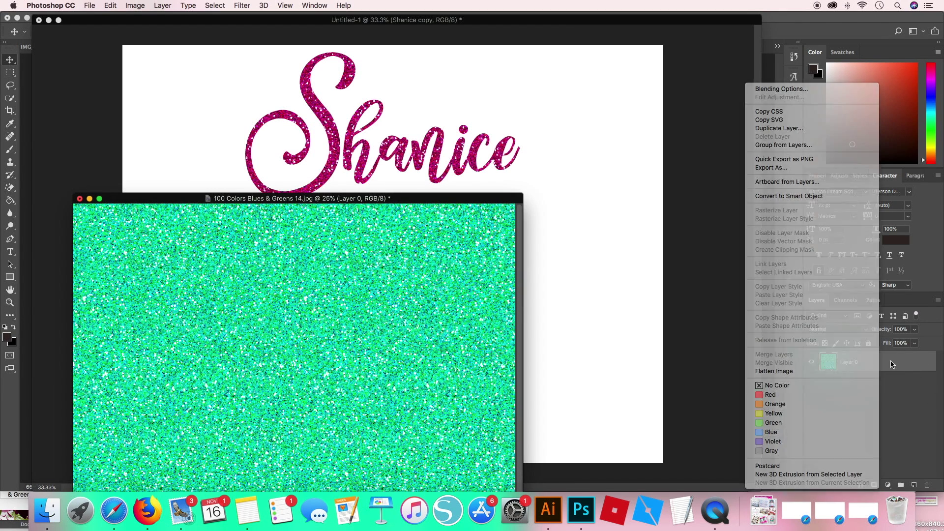
Define the green glitter image as a pattern named 100 Colors Blues & Greens 14.jpg
{"action": "left_click", "coordinate": [105, 6]}
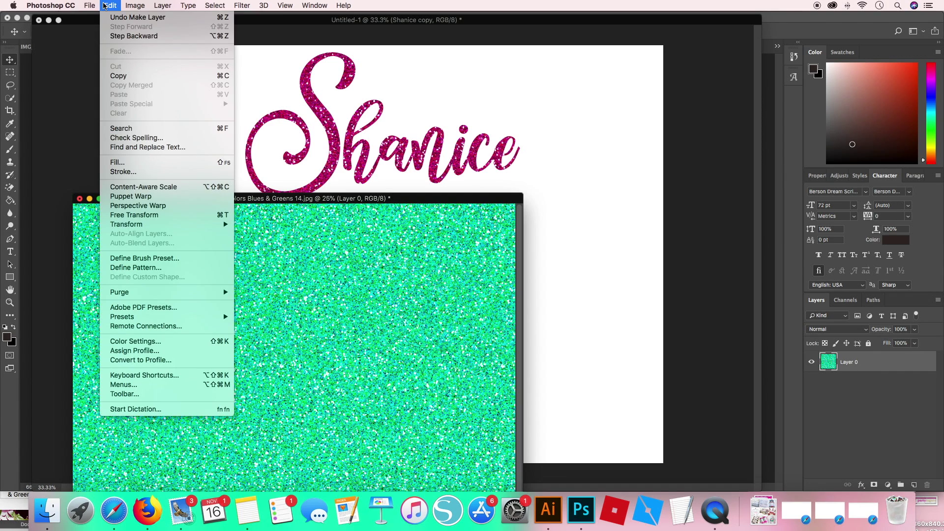
{"action": "left_click", "coordinate": [135, 268]}
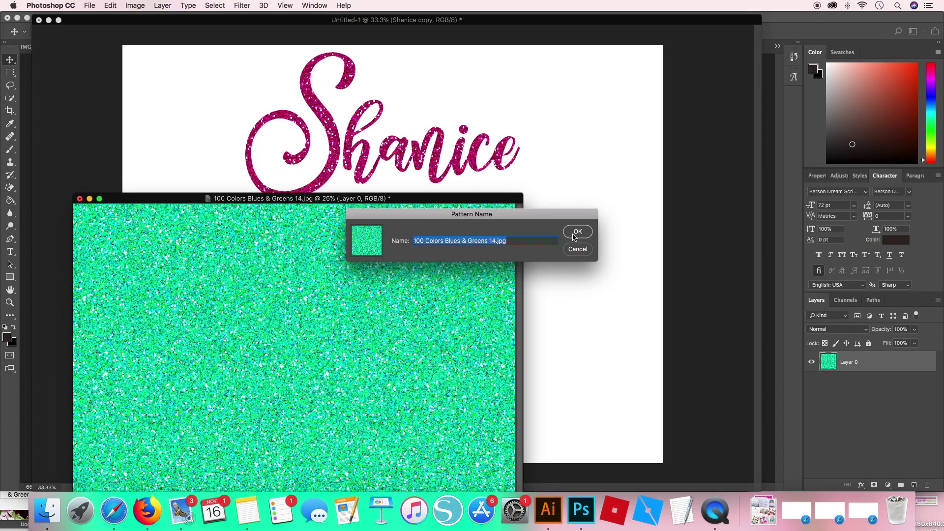
{"action": "left_click", "coordinate": [574, 234]}
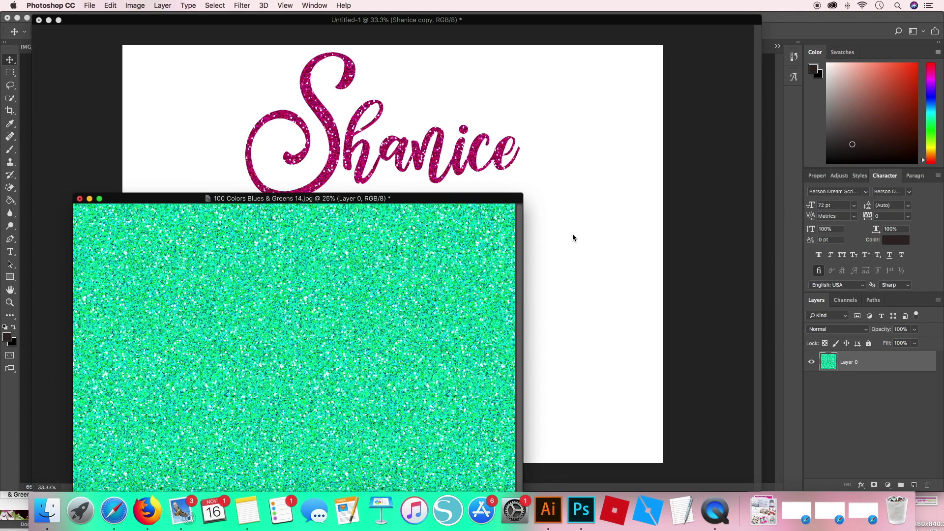
Move the glitter image window aside, return to the Untitled-1 document and nudge the plain copied name slightly left
{"action": "left_click_drag", "start_coordinate": [465, 198], "coordinate": [365, 386]}
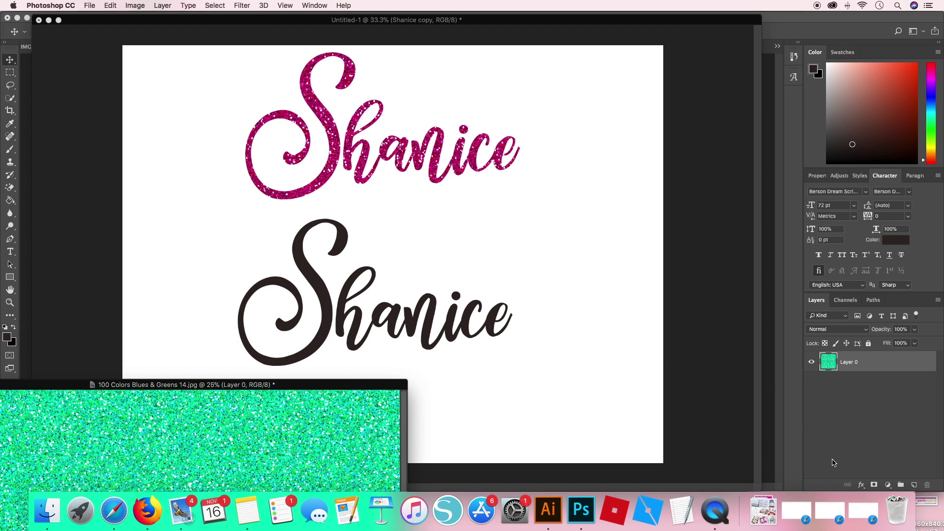
{"action": "left_click", "coordinate": [760, 382]}
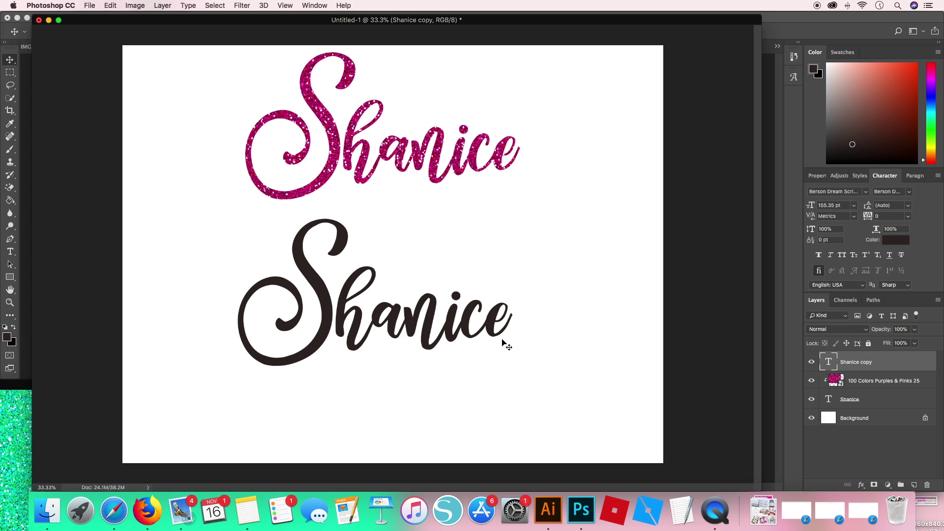
{"action": "left_click_drag", "start_coordinate": [451, 330], "coordinate": [447, 331]}
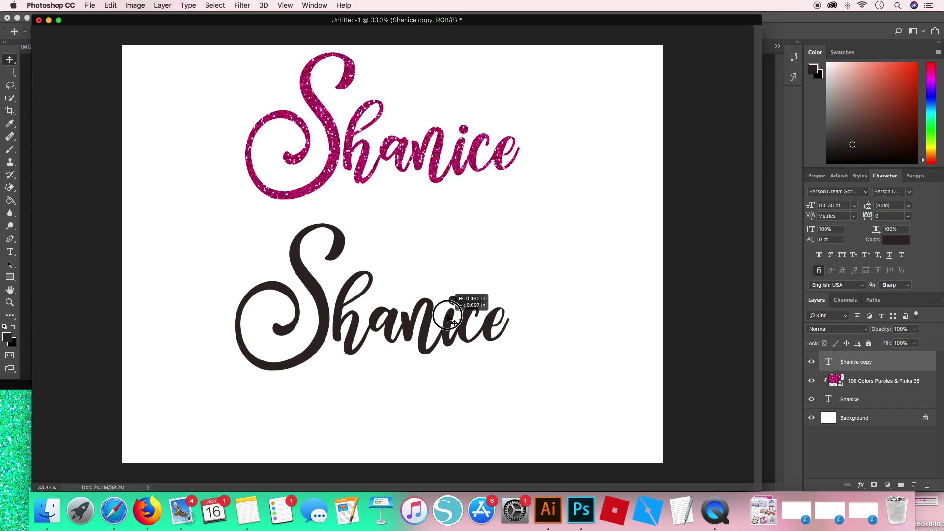
Add a pattern overlay to the plain black copied name, using the green glitter pattern
{"action": "left_click", "coordinate": [862, 486]}
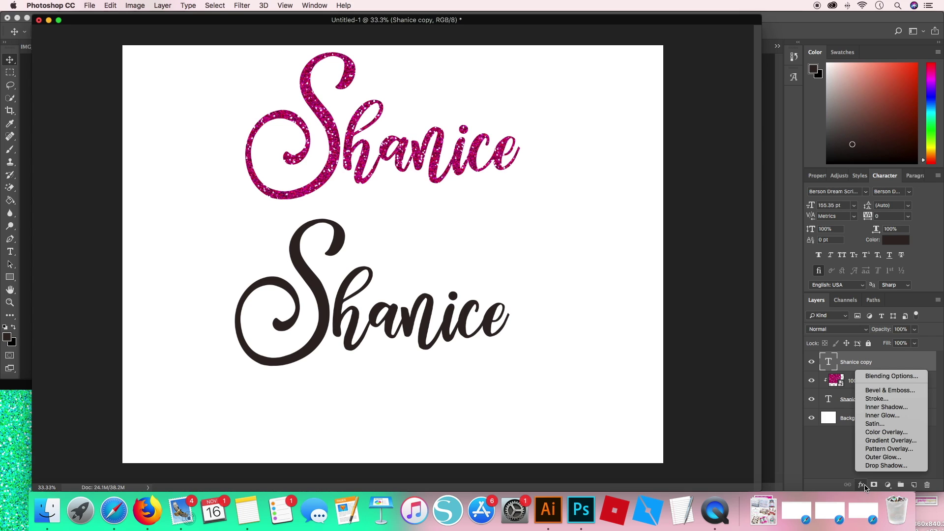
{"action": "left_click", "coordinate": [889, 450]}
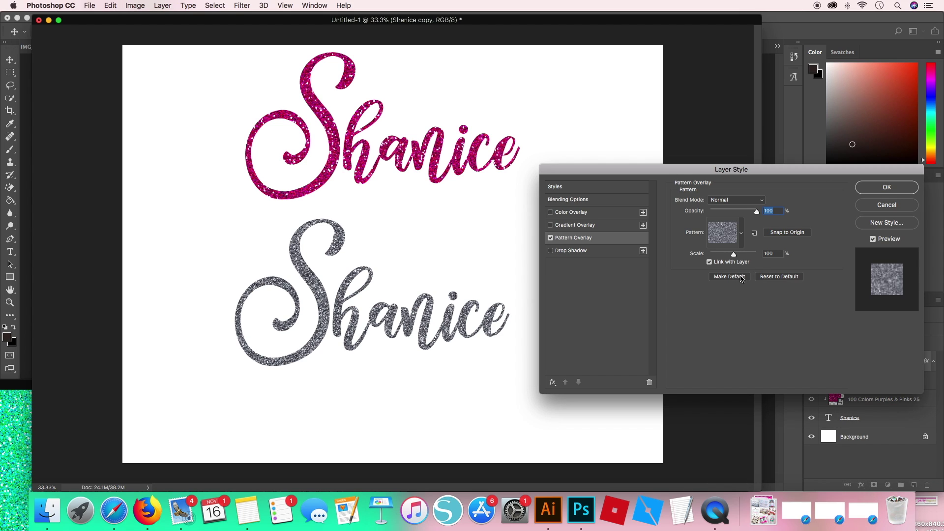
{"action": "left_click_drag", "start_coordinate": [715, 174], "coordinate": [717, 221]}
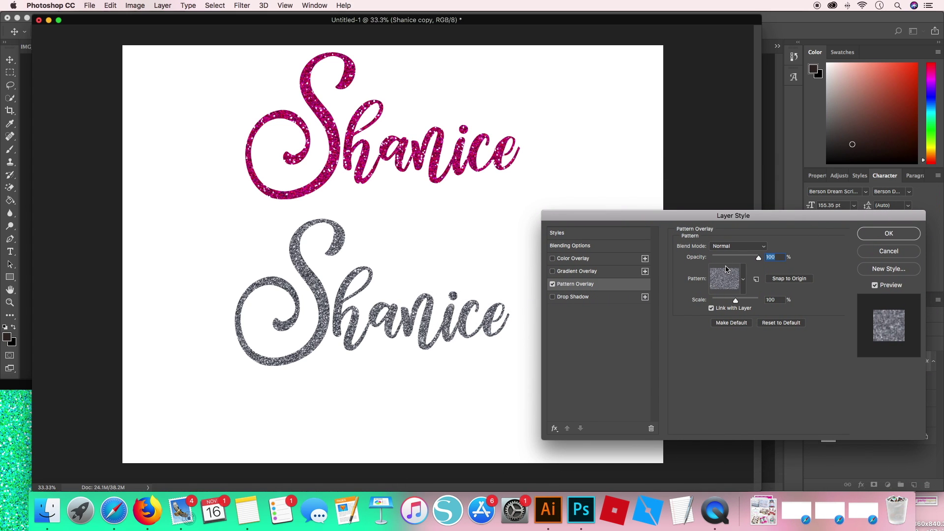
{"action": "left_click", "coordinate": [736, 284]}
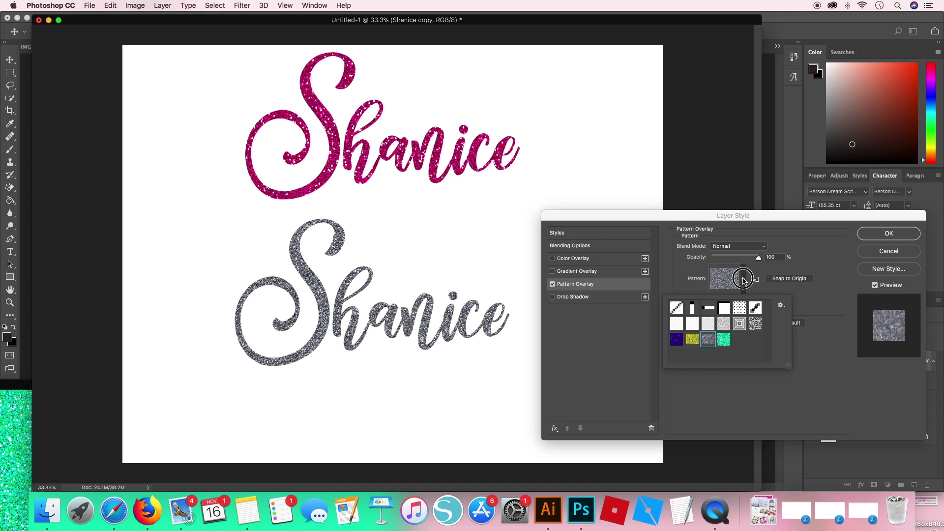
{"action": "left_click", "coordinate": [744, 281]}
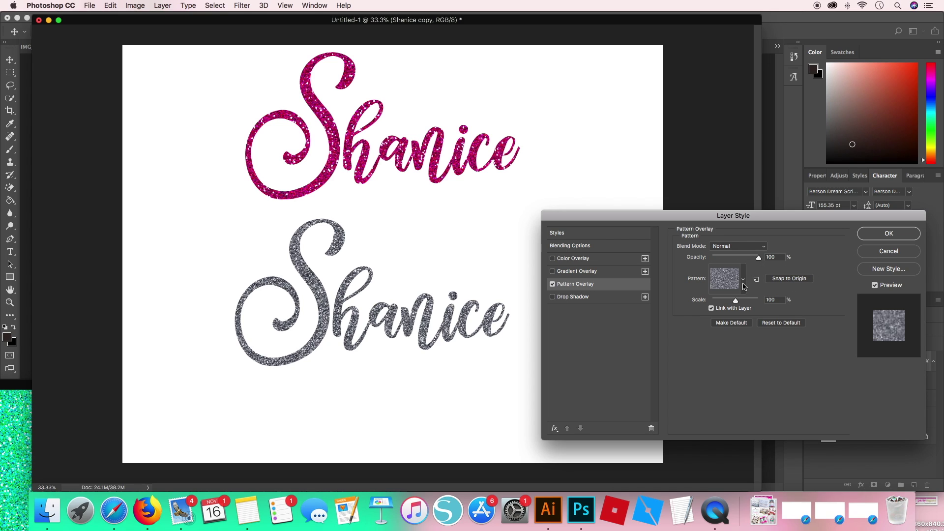
{"action": "left_click", "coordinate": [743, 284]}
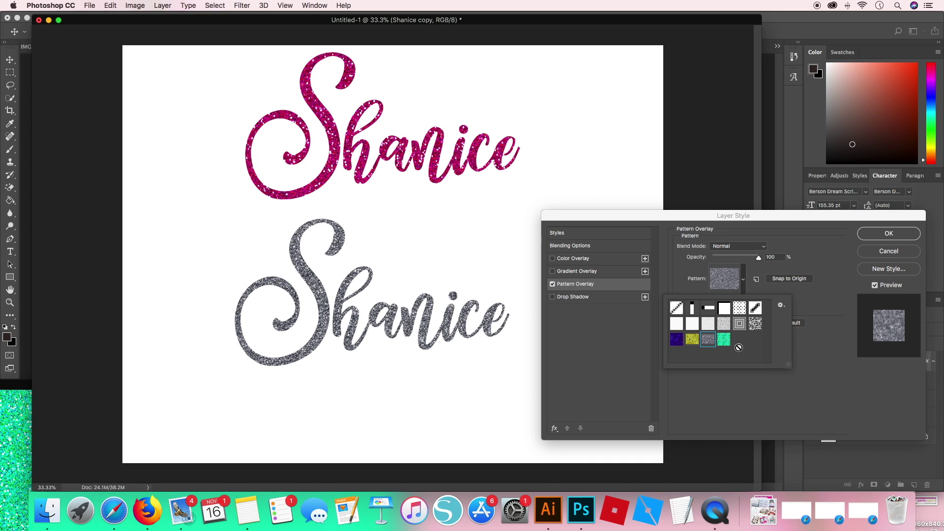
{"action": "left_click", "coordinate": [724, 340]}
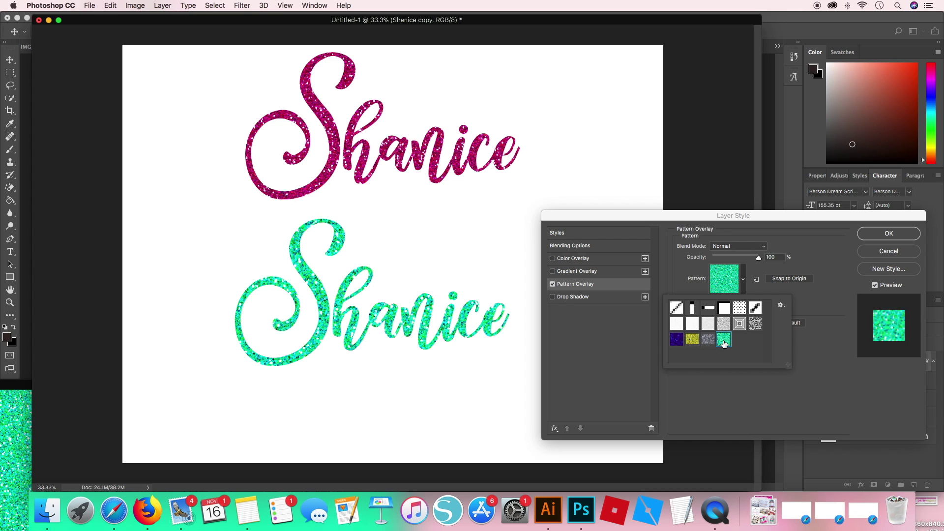
{"action": "left_click", "coordinate": [743, 281]}
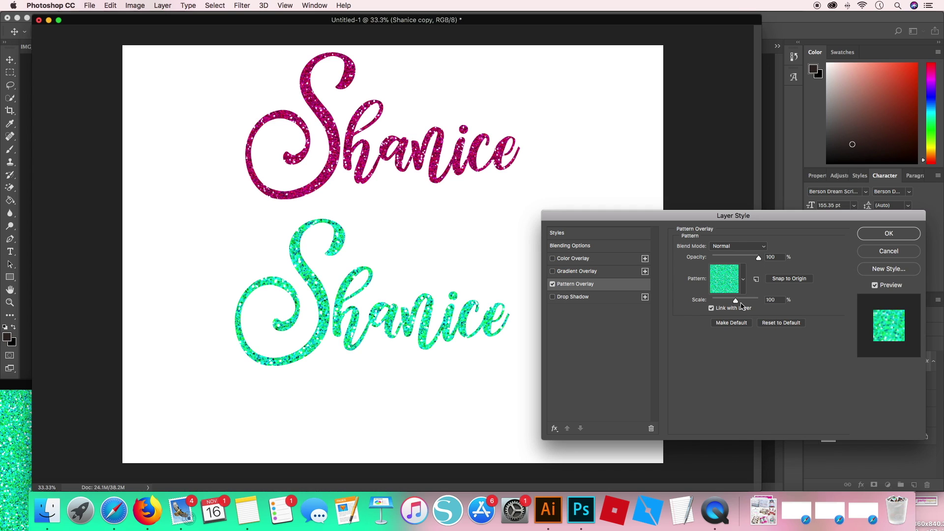
Try the pattern overlay at its maximum scale, bring the scale back to 101%, and apply the layer style
{"action": "mouse_move", "coordinate": [760, 263]}
{"action": "left_mouse_down"}
{"action": "mouse_move", "coordinate": [691, 264]}
{"action": "mouse_move", "coordinate": [766, 263]}
{"action": "left_mouse_up"}
{"action": "left_click_drag", "start_coordinate": [736, 301], "coordinate": [762, 301]}
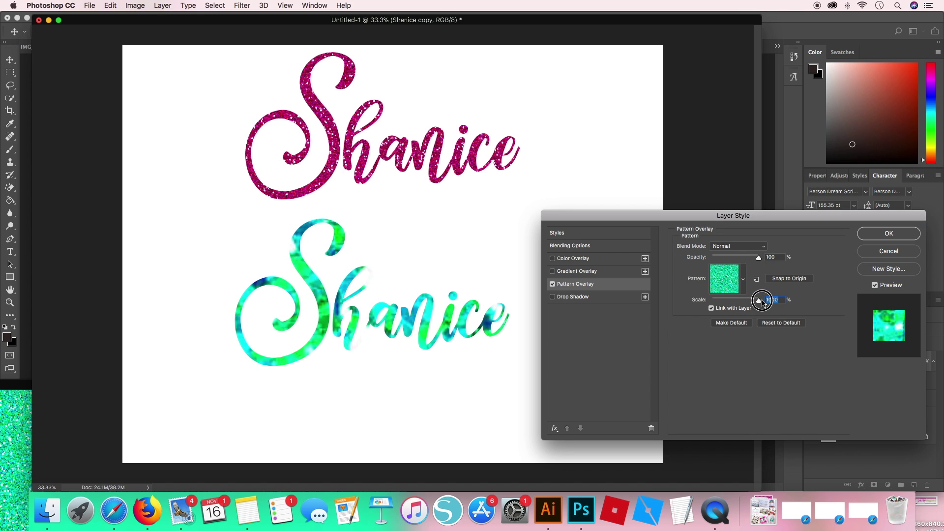
{"action": "left_click_drag", "start_coordinate": [762, 302], "coordinate": [737, 301]}
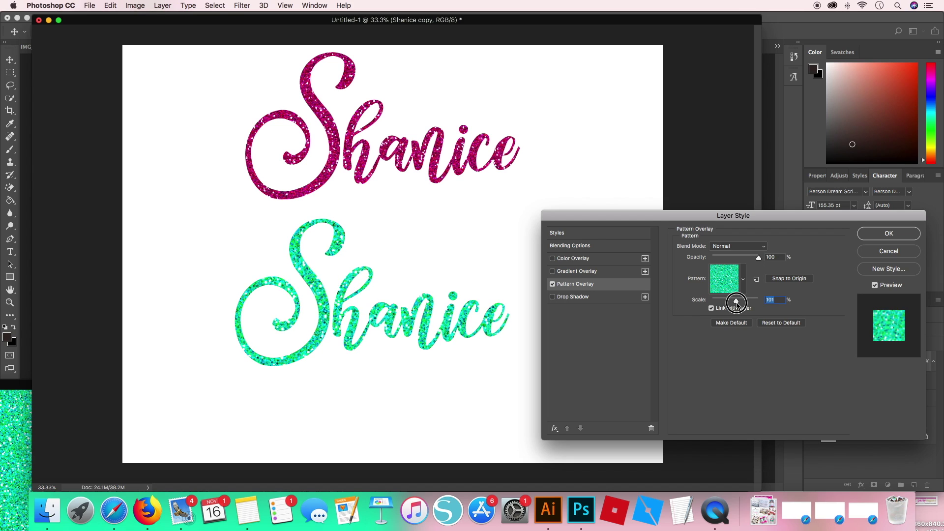
{"action": "left_click", "coordinate": [889, 234]}
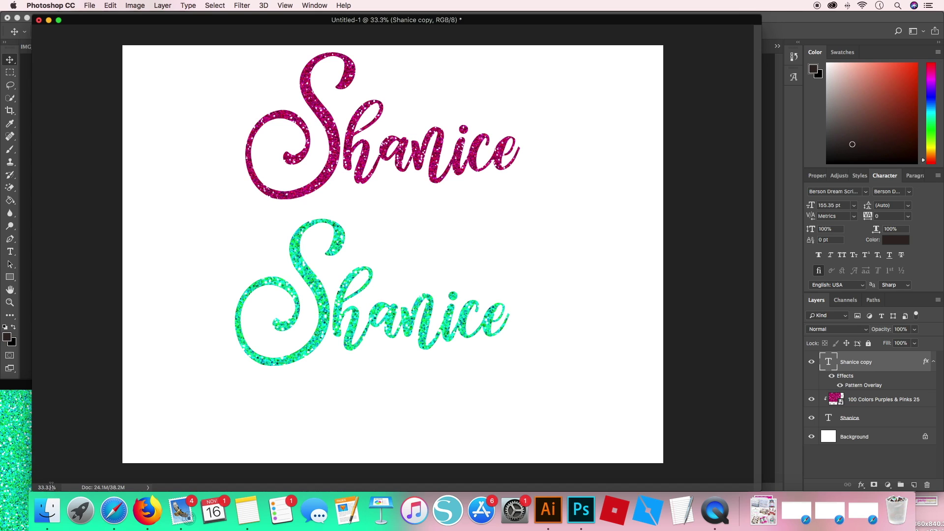
Inspect the green glitter name at 100% zoom and reduce its pattern overlay scale to 25%
{"action": "left_click", "coordinate": [512, 272]}
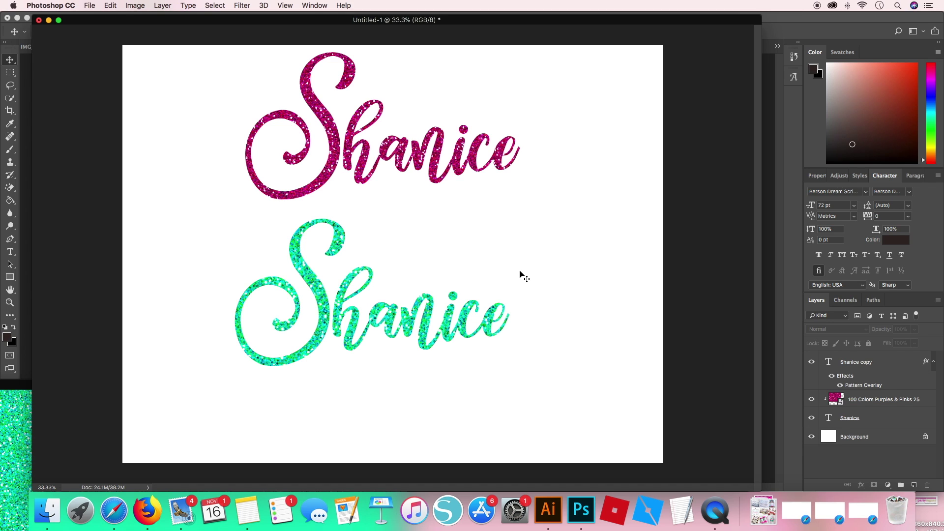
{"action": "key", "text": "super+equal"}
{"action": "key", "text": "super+equal"}
{"action": "key", "text": "super+equal"}
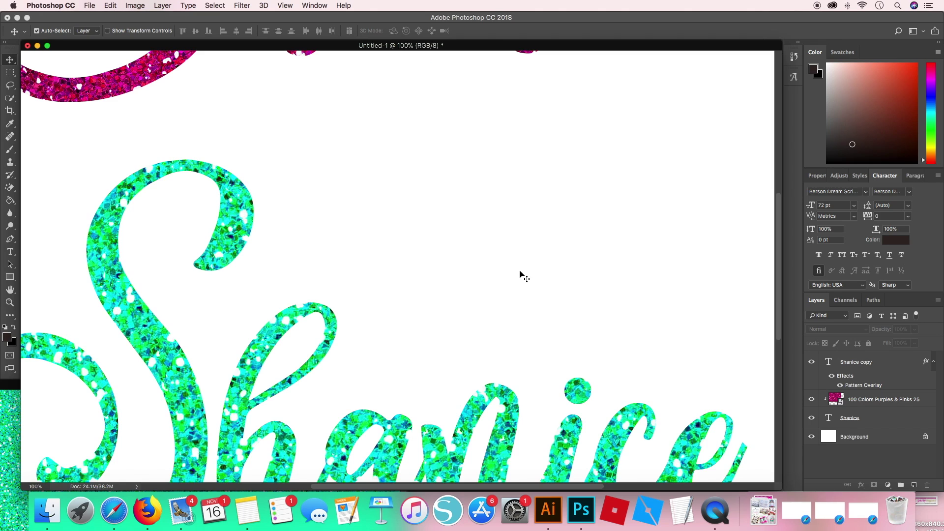
{"action": "scroll", "coordinate": [516, 274], "scroll_direction": "down", "scroll_amount": 5}
{"action": "scroll", "coordinate": [516, 274], "scroll_direction": "left", "scroll_amount": 3}
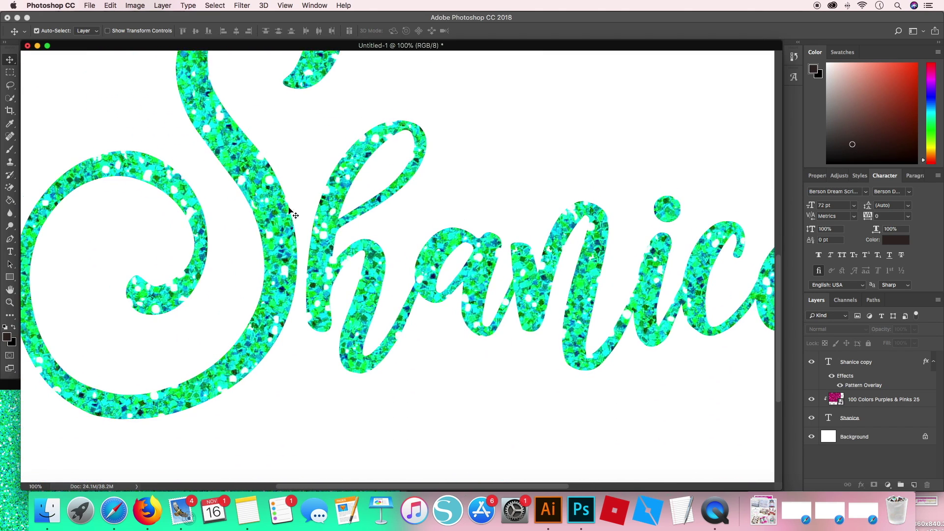
{"action": "double_click", "coordinate": [876, 387]}
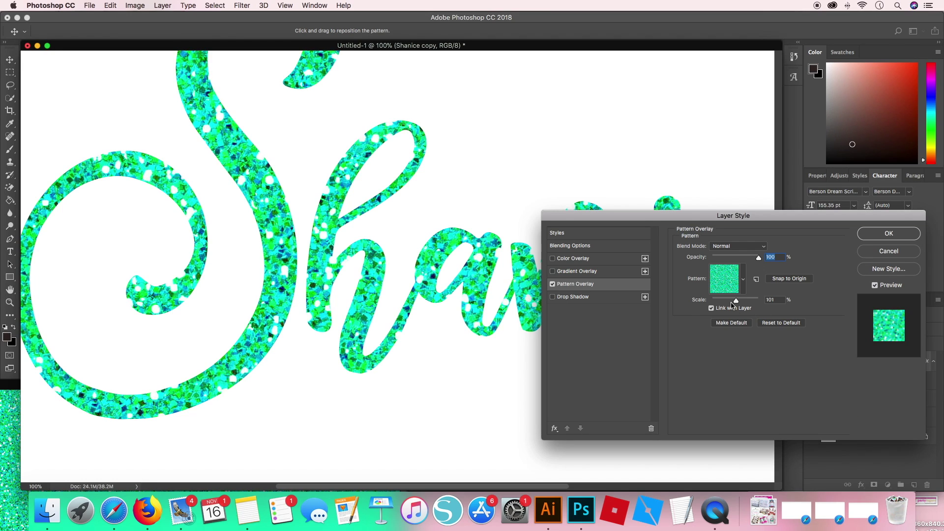
{"action": "left_click_drag", "start_coordinate": [737, 302], "coordinate": [718, 305]}
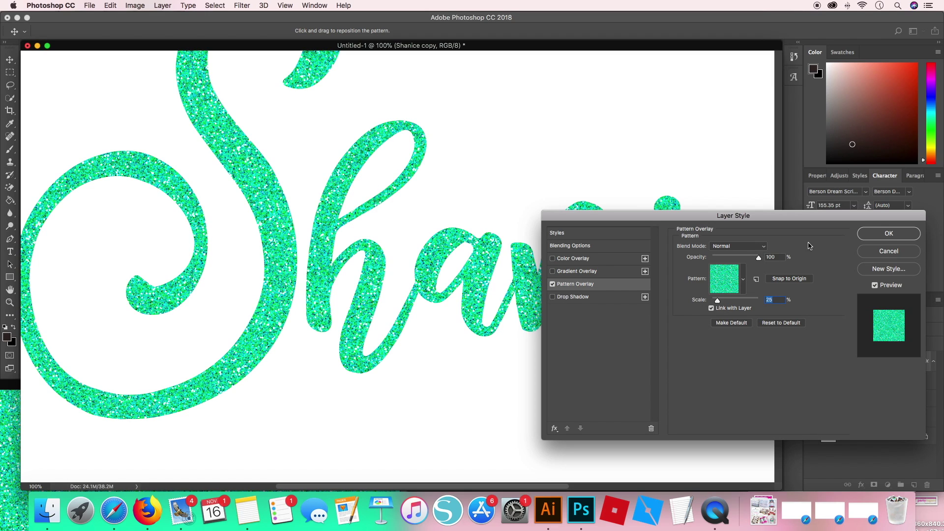
{"action": "left_click", "coordinate": [889, 234]}
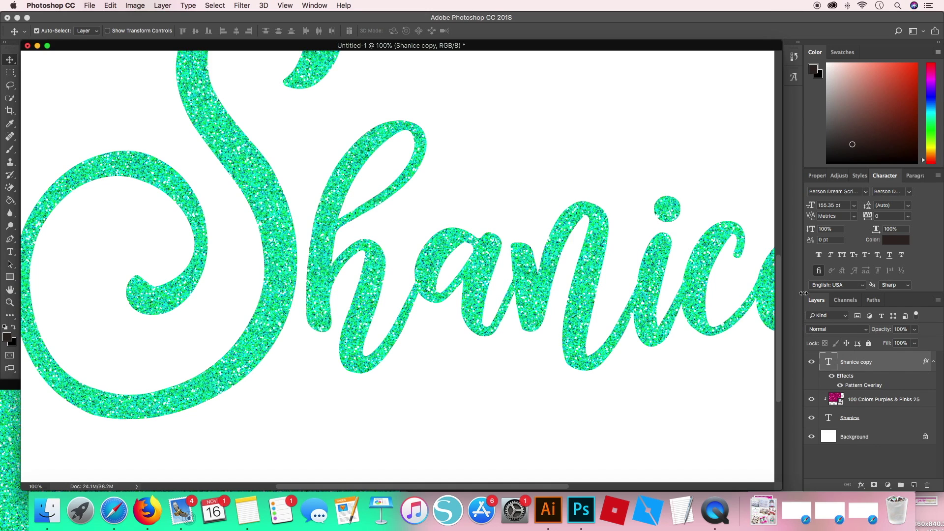
Nudge the green glitter name slightly left and down, and enlarge and reposition the document window to show both names
{"action": "mouse_move", "coordinate": [277, 246]}
{"action": "left_mouse_down"}
{"action": "mouse_move", "coordinate": [317, 270]}
{"action": "mouse_move", "coordinate": [297, 295]}
{"action": "mouse_move", "coordinate": [264, 258]}
{"action": "left_mouse_up"}
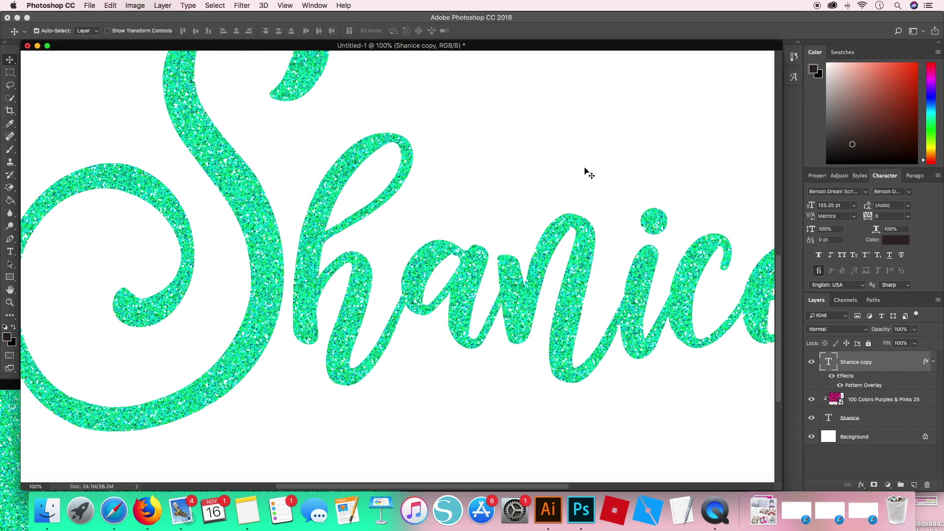
{"action": "key", "text": "super+minus"}
{"action": "key", "text": "super+minus"}
{"action": "key", "text": "super+minus"}
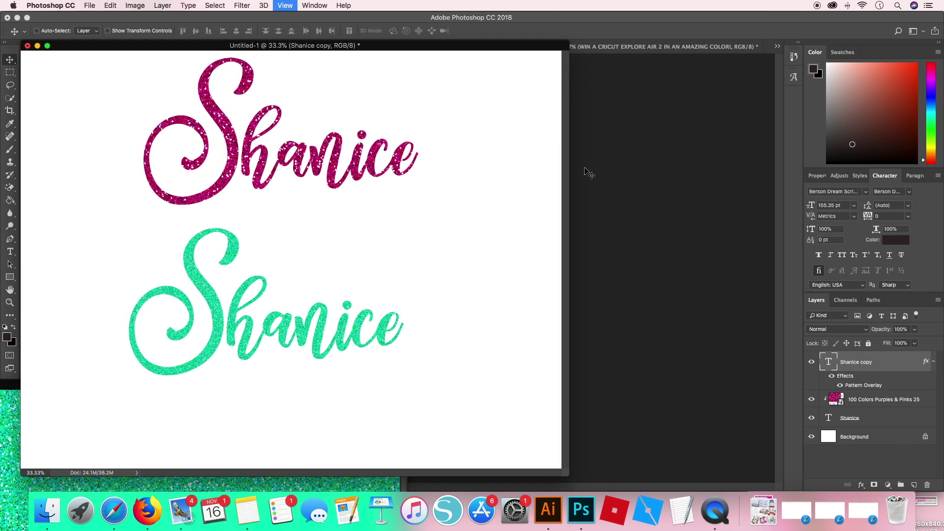
{"action": "key", "text": "super+equal"}
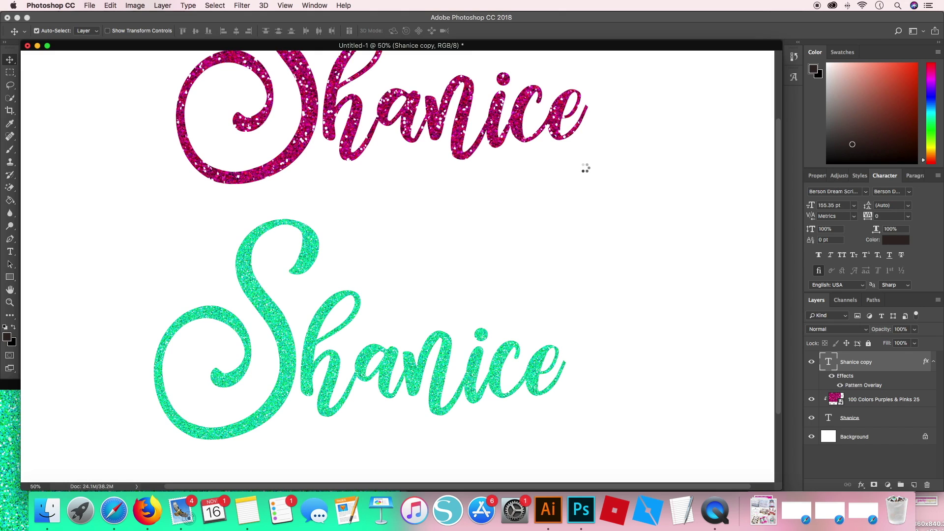
{"action": "key", "text": "super+minus"}
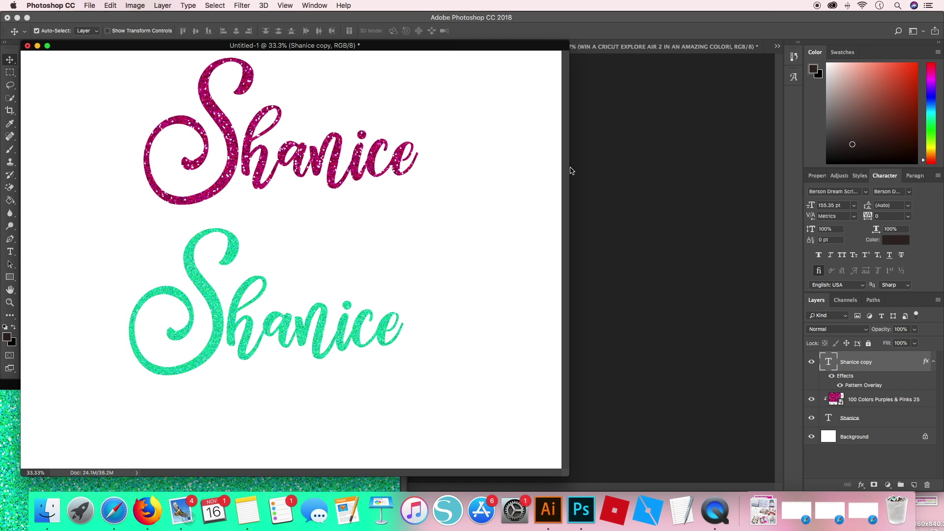
{"action": "left_click_drag", "start_coordinate": [564, 478], "coordinate": [807, 492]}
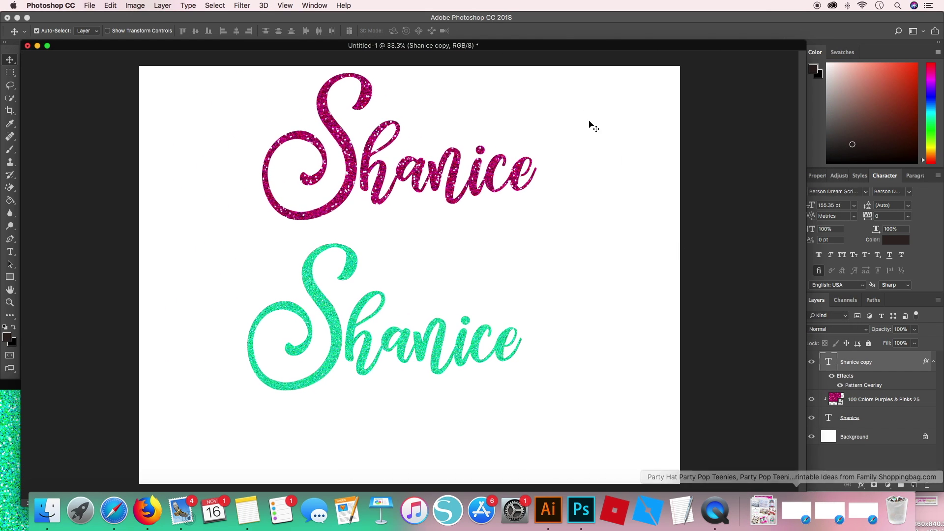
{"action": "left_click_drag", "start_coordinate": [546, 46], "coordinate": [540, 16]}
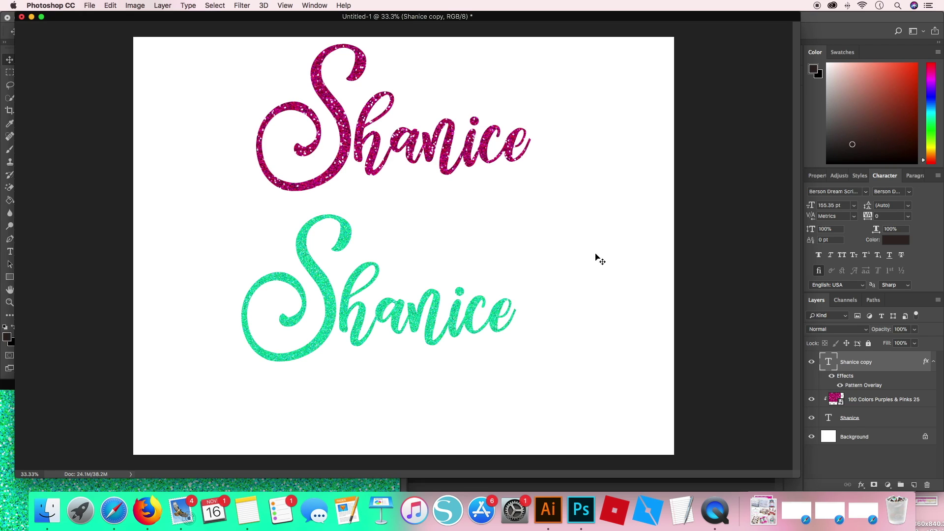
Duplicate the green glitter name, with one copy overlapping the pink name, and remove the effects from the lower copy
{"action": "left_click", "coordinate": [308, 259]}
{"action": "left_click_drag", "start_coordinate": [308, 258], "coordinate": [362, 294]}
{"action": "left_click", "coordinate": [880, 366]}
{"action": "left_click", "coordinate": [881, 392]}
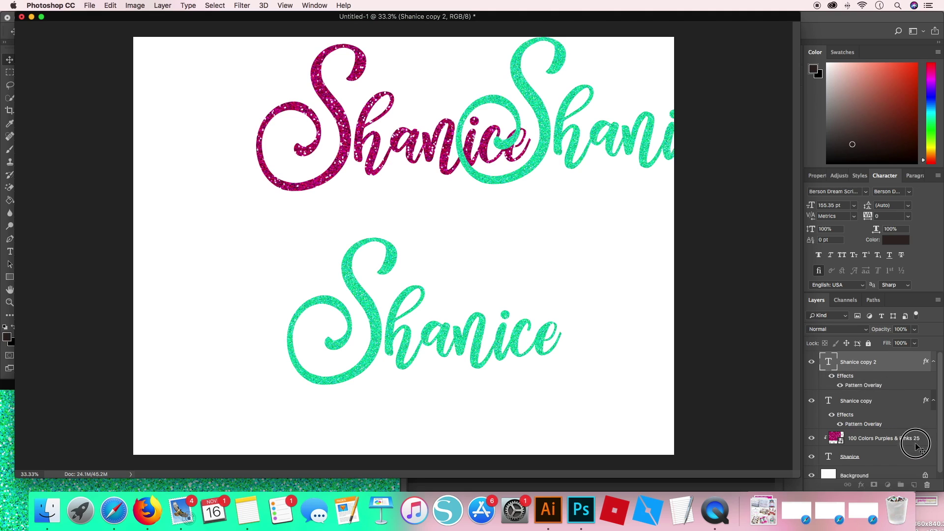
{"action": "left_click", "coordinate": [840, 384]}
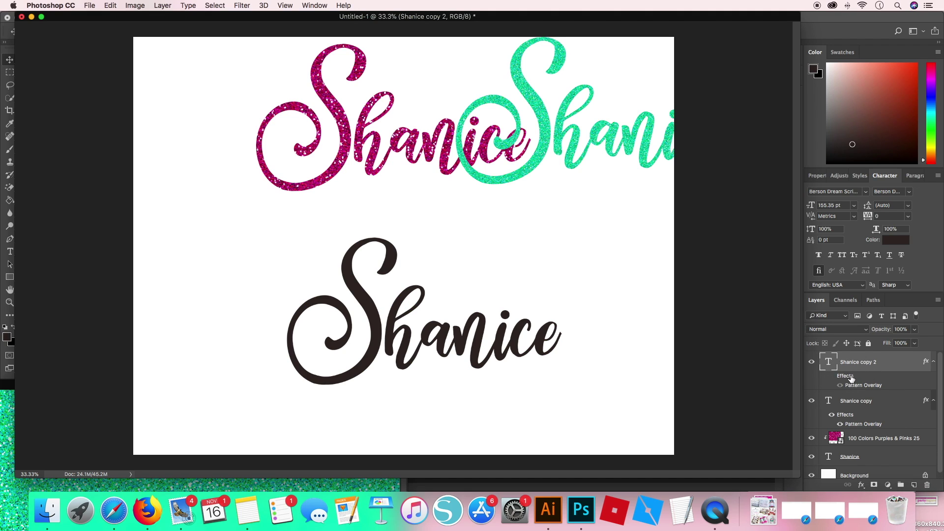
{"action": "left_click_drag", "start_coordinate": [844, 377], "coordinate": [928, 488]}
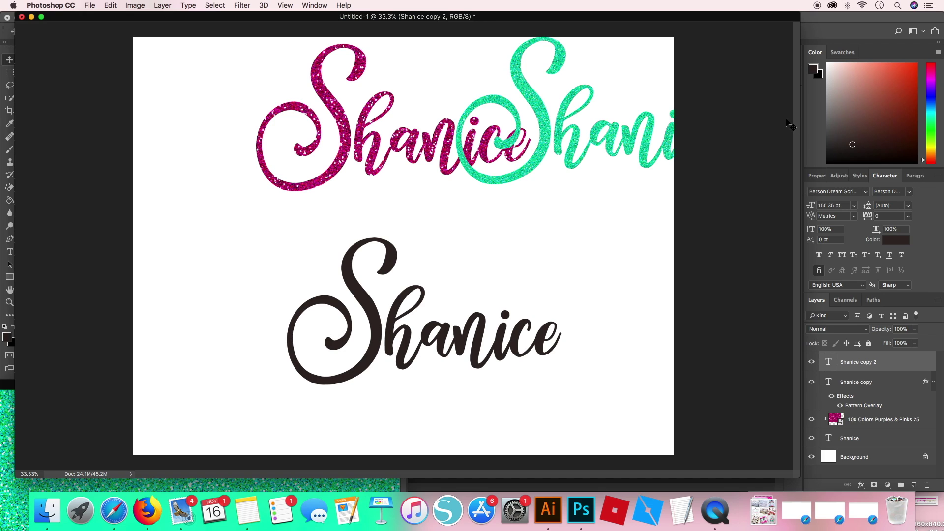
Browse the saved layer style presets, examining the glitter and dust styles
{"action": "left_click", "coordinate": [860, 177]}
{"action": "scroll", "coordinate": [913, 263], "scroll_direction": "up", "scroll_amount": 1}
{"action": "scroll", "coordinate": [913, 262], "scroll_direction": "down", "scroll_amount": 3}
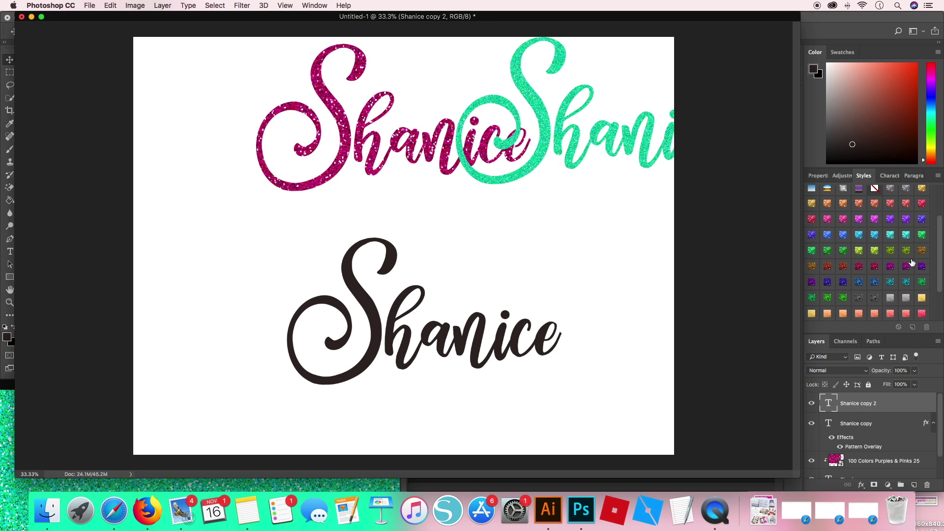
{"action": "scroll", "coordinate": [896, 269], "scroll_direction": "down", "scroll_amount": 3}
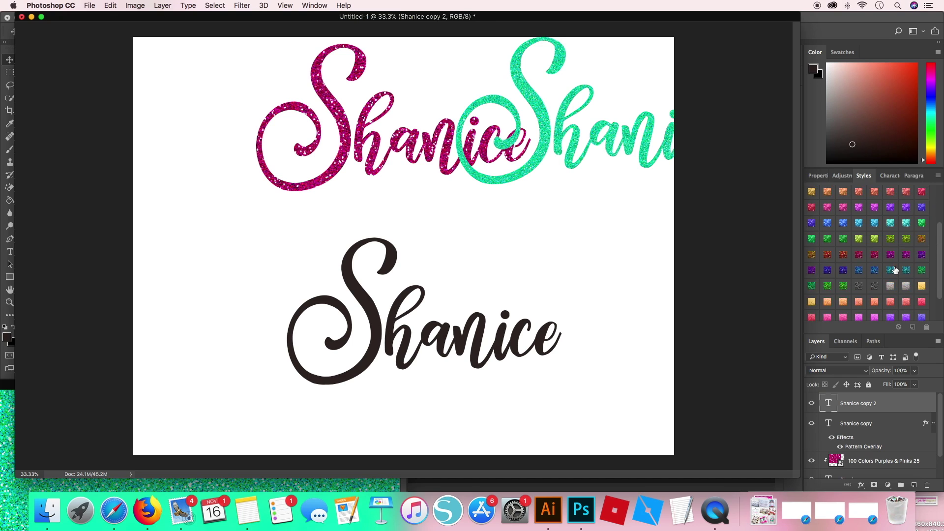
{"action": "scroll", "coordinate": [895, 269], "scroll_direction": "up", "scroll_amount": 1}
{"action": "scroll", "coordinate": [895, 269], "scroll_direction": "down", "scroll_amount": 1}
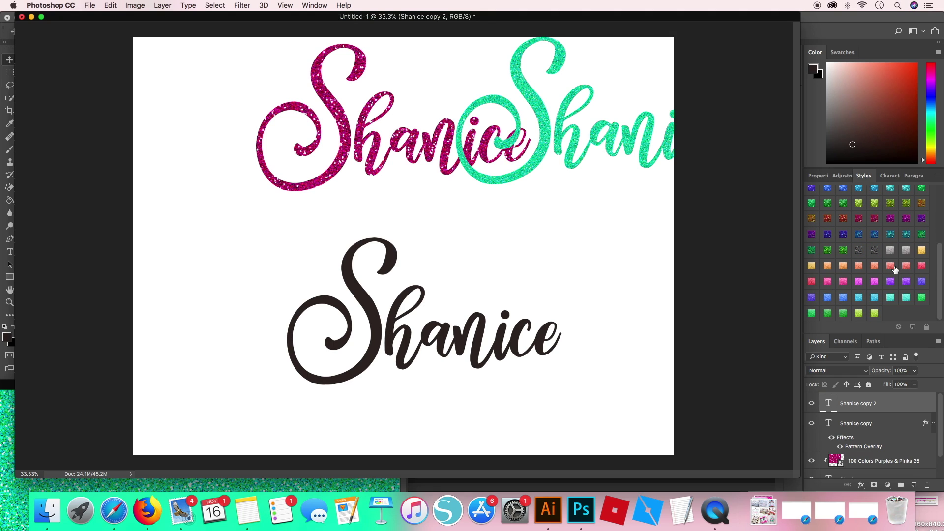
{"action": "scroll", "coordinate": [896, 269], "scroll_direction": "up", "scroll_amount": 5}
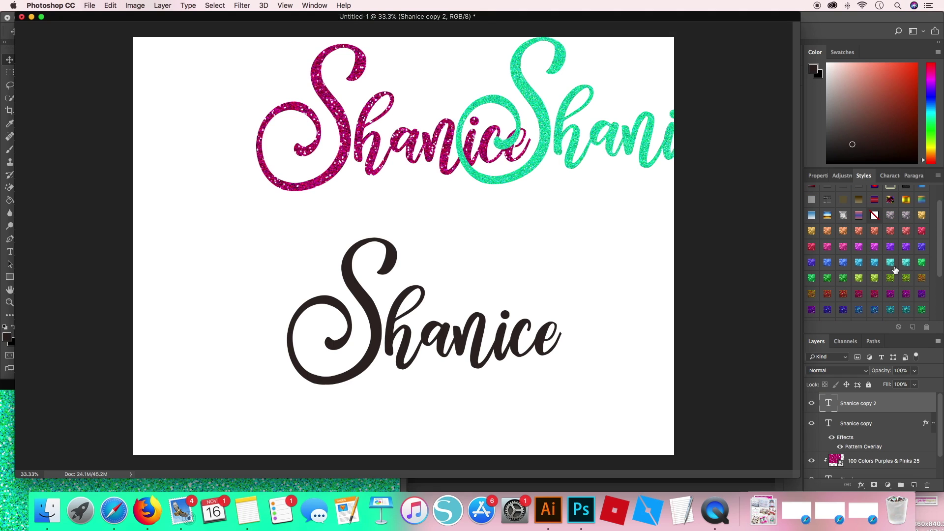
{"action": "scroll", "coordinate": [896, 269], "scroll_direction": "down", "scroll_amount": 5}
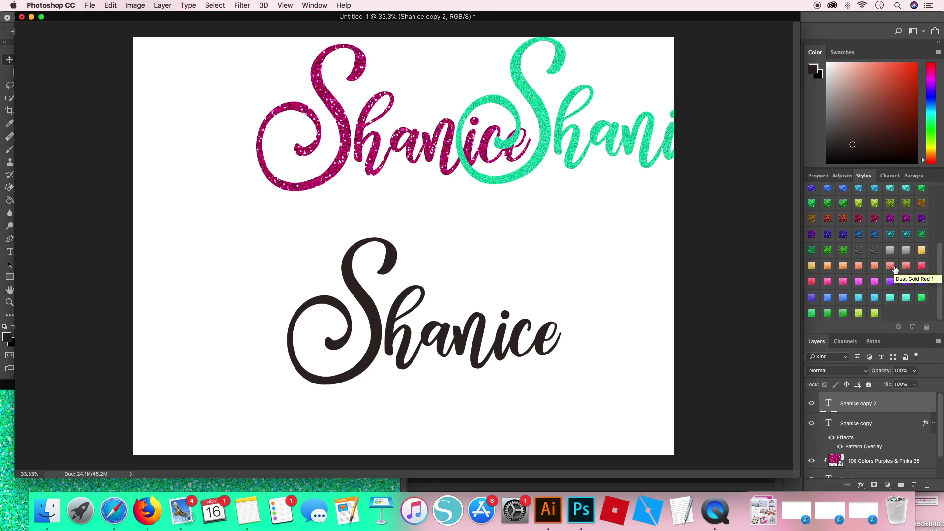
{"action": "scroll", "coordinate": [895, 269], "scroll_direction": "up", "scroll_amount": 2}
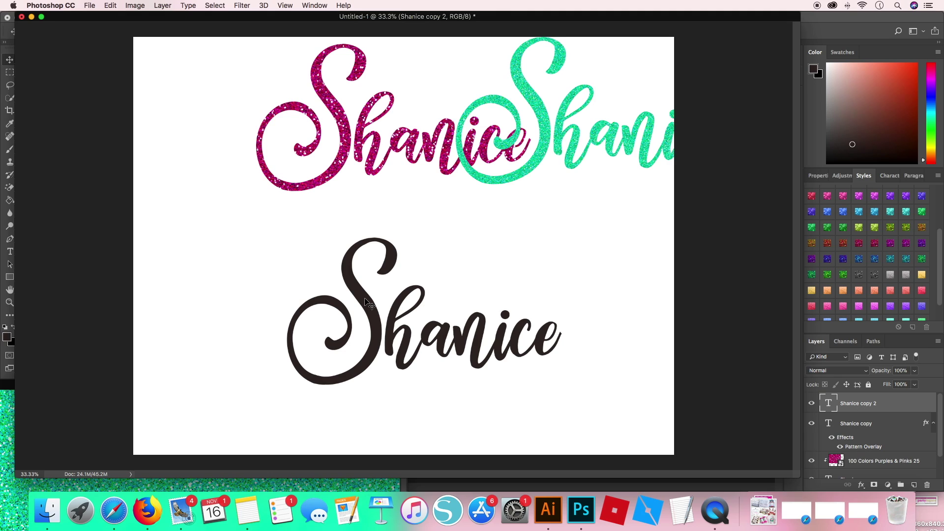
Nudge the plain name slightly up and left and try several glitter style presets on it, ending with the dark red multicoloured one
{"action": "left_click_drag", "start_coordinate": [378, 311], "coordinate": [371, 301]}
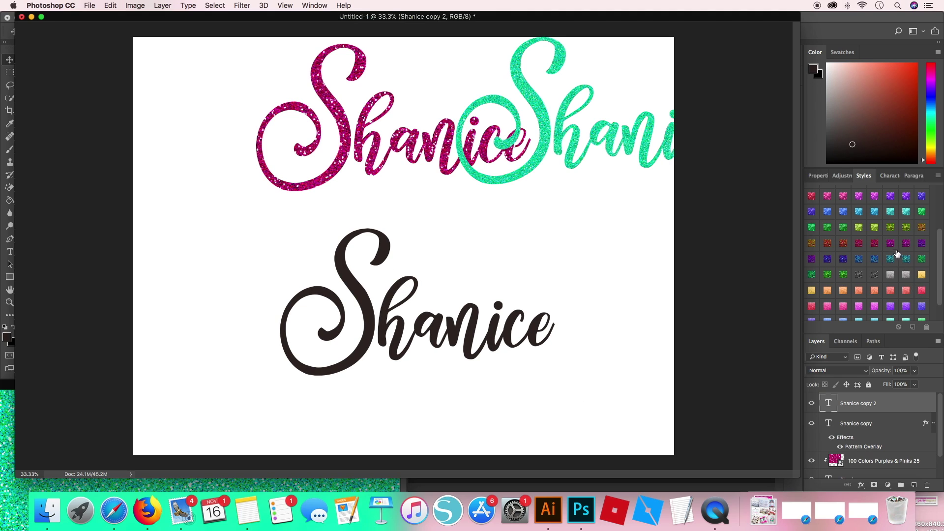
{"action": "left_click", "coordinate": [813, 197]}
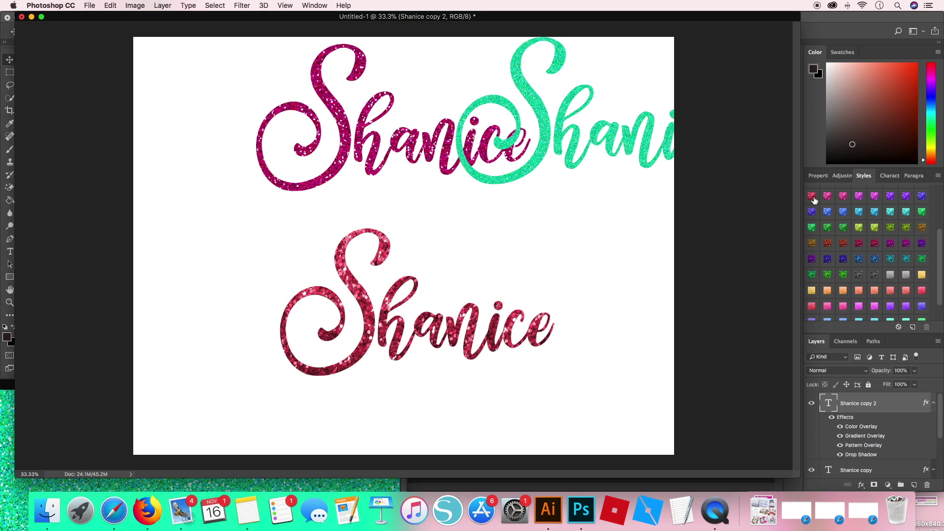
{"action": "left_click", "coordinate": [844, 196]}
{"action": "left_click", "coordinate": [874, 197]}
{"action": "left_click", "coordinate": [844, 243]}
{"action": "left_click", "coordinate": [843, 259]}
{"action": "left_click", "coordinate": [893, 258]}
{"action": "left_click", "coordinate": [844, 244]}
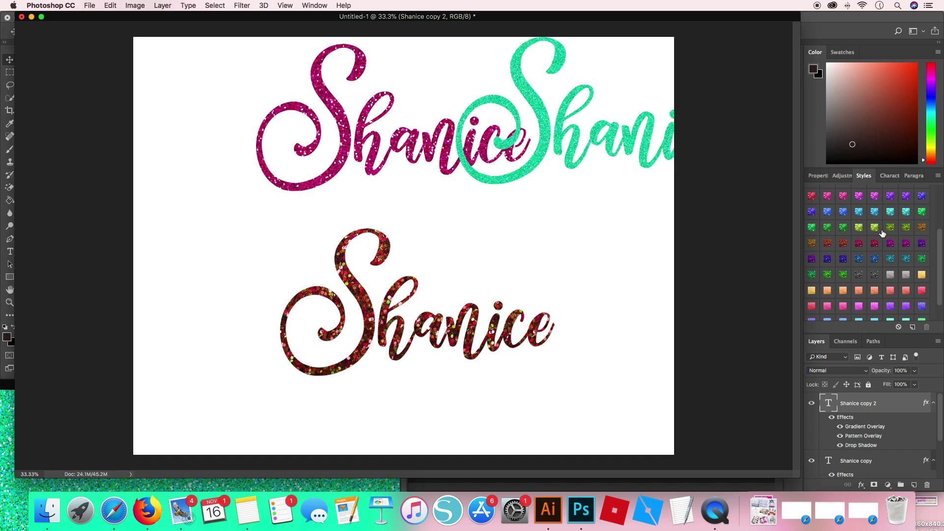
Try the purple, teal and dark blue multicoloured glitter style presets on the lower name
{"action": "left_click", "coordinate": [892, 246]}
{"action": "scroll", "coordinate": [893, 249], "scroll_direction": "down", "scroll_amount": 1}
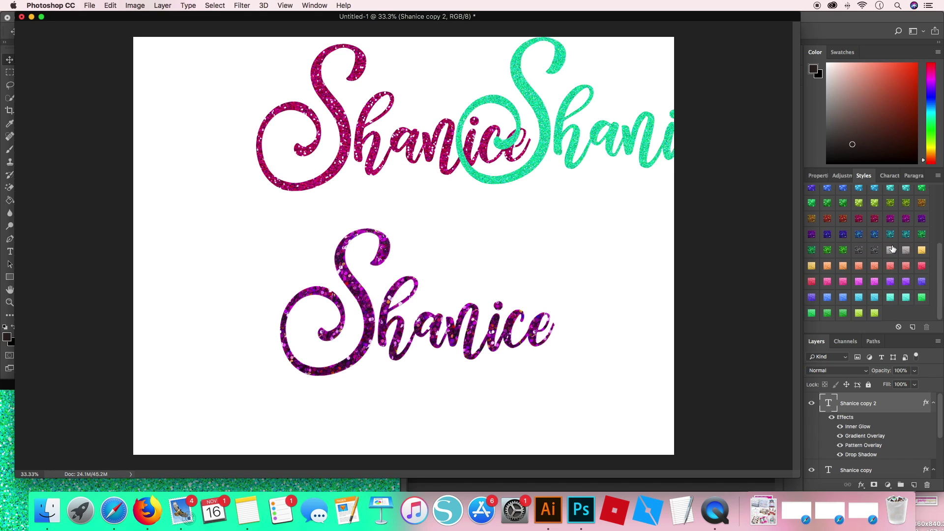
{"action": "left_click", "coordinate": [905, 234]}
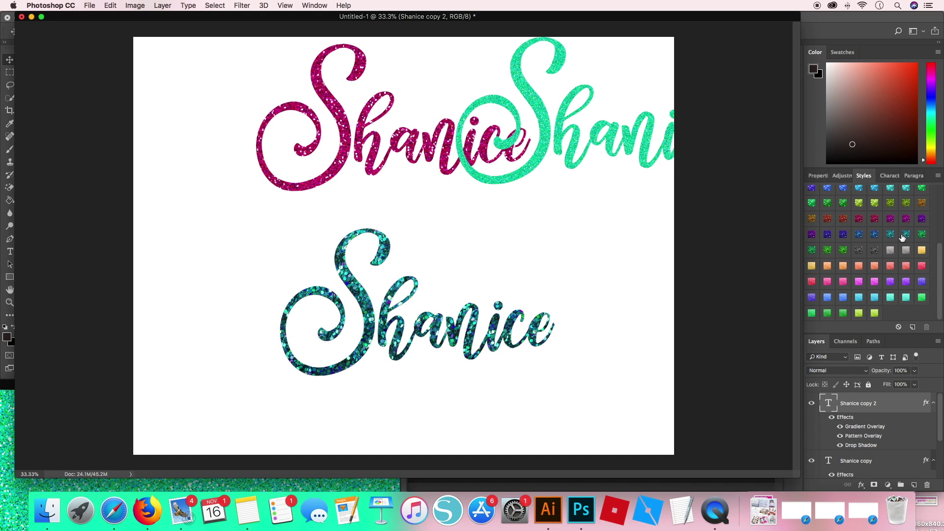
{"action": "left_click", "coordinate": [844, 238]}
Try several fine glitter style presets on the lower name, including silver, red and purple, ending with the pink one
{"action": "left_click", "coordinate": [858, 268]}
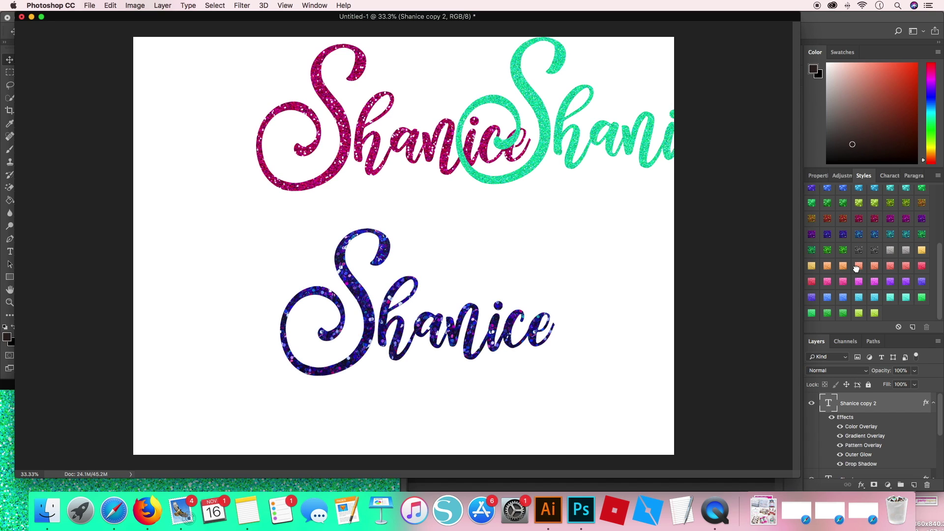
{"action": "left_click", "coordinate": [891, 250]}
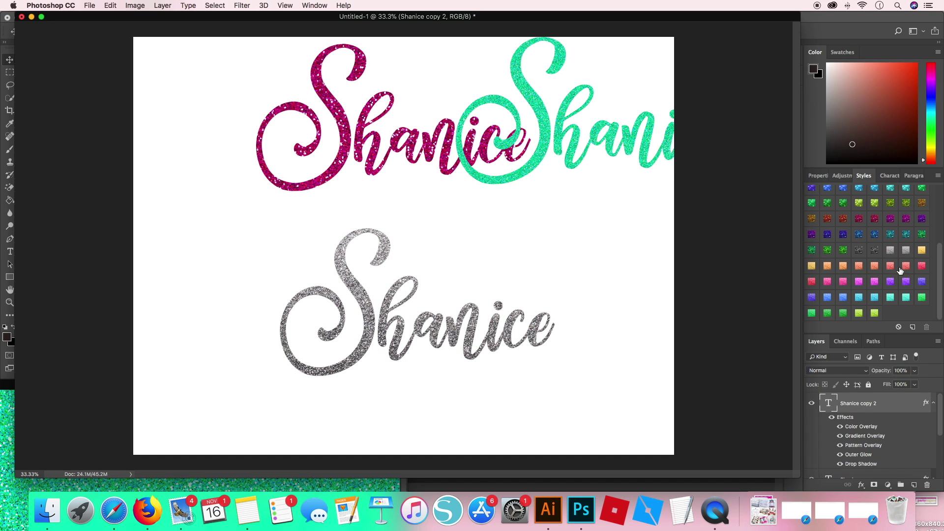
{"action": "left_click", "coordinate": [859, 268]}
{"action": "left_click", "coordinate": [921, 266]}
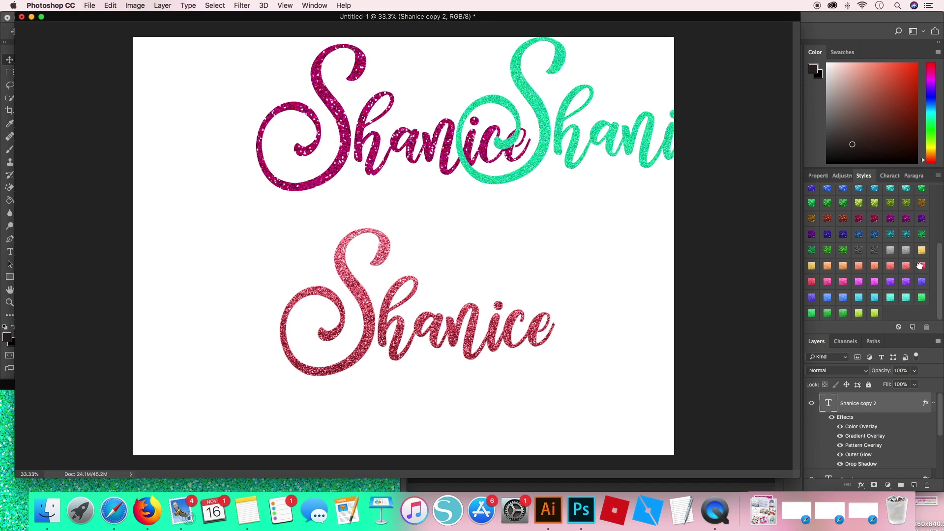
{"action": "left_click", "coordinate": [858, 285]}
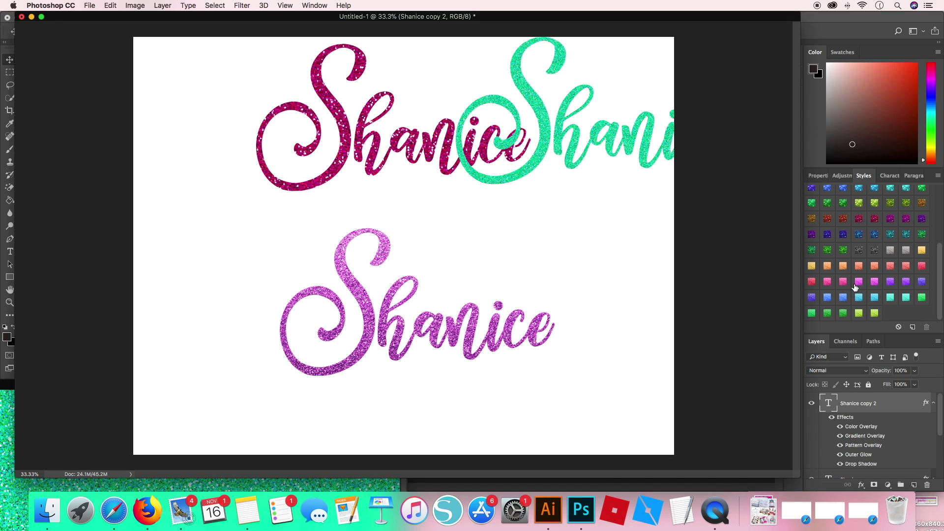
{"action": "left_click", "coordinate": [844, 283]}
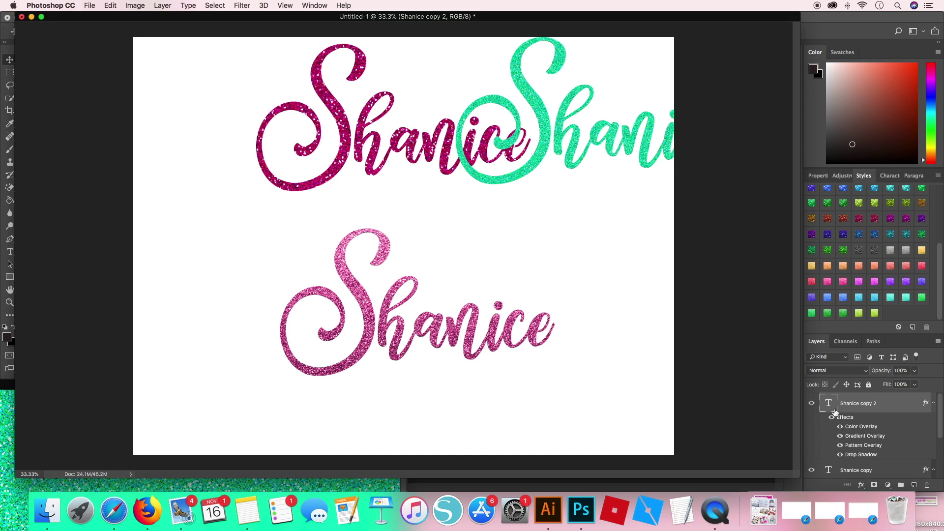
Turn off the lower name's gradient overlay and try purple b50af4 as its color overlay
{"action": "left_click", "coordinate": [840, 436]}
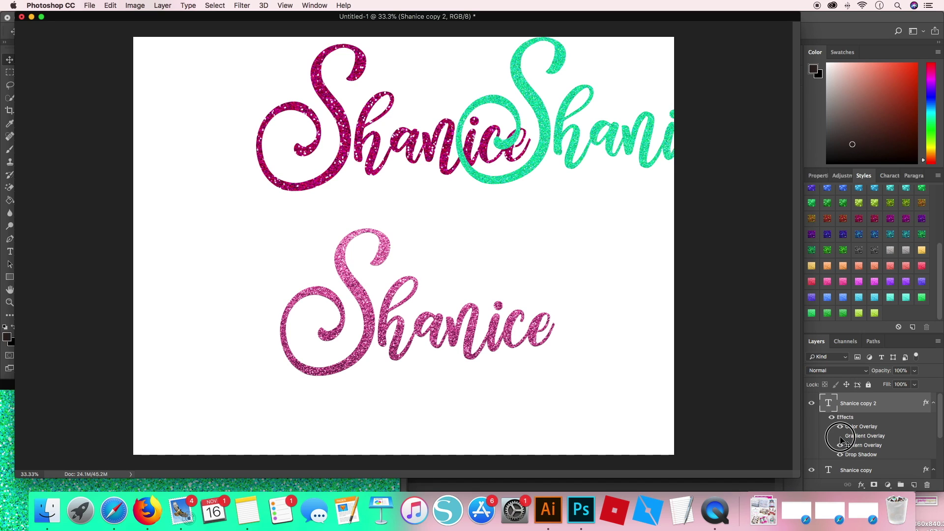
{"action": "double_click", "coordinate": [865, 429]}
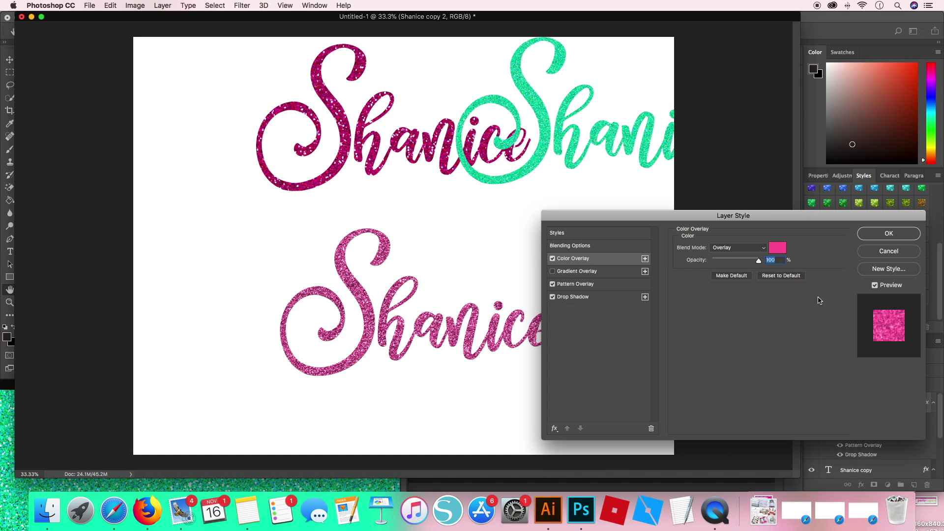
{"action": "left_click", "coordinate": [782, 249]}
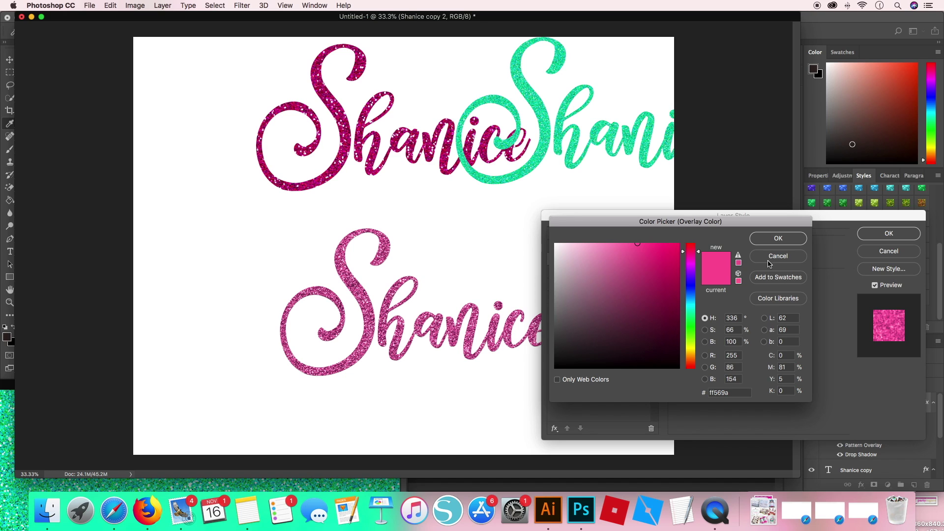
{"action": "mouse_move", "coordinate": [665, 279]}
{"action": "left_mouse_down"}
{"action": "mouse_move", "coordinate": [665, 260]}
{"action": "mouse_move", "coordinate": [599, 261]}
{"action": "mouse_move", "coordinate": [575, 252]}
{"action": "mouse_move", "coordinate": [693, 243]}
{"action": "mouse_move", "coordinate": [698, 272]}
{"action": "mouse_move", "coordinate": [605, 296]}
{"action": "mouse_move", "coordinate": [639, 316]}
{"action": "mouse_move", "coordinate": [609, 331]}
{"action": "left_mouse_up"}
{"action": "left_click_drag", "start_coordinate": [585, 296], "coordinate": [675, 247]}
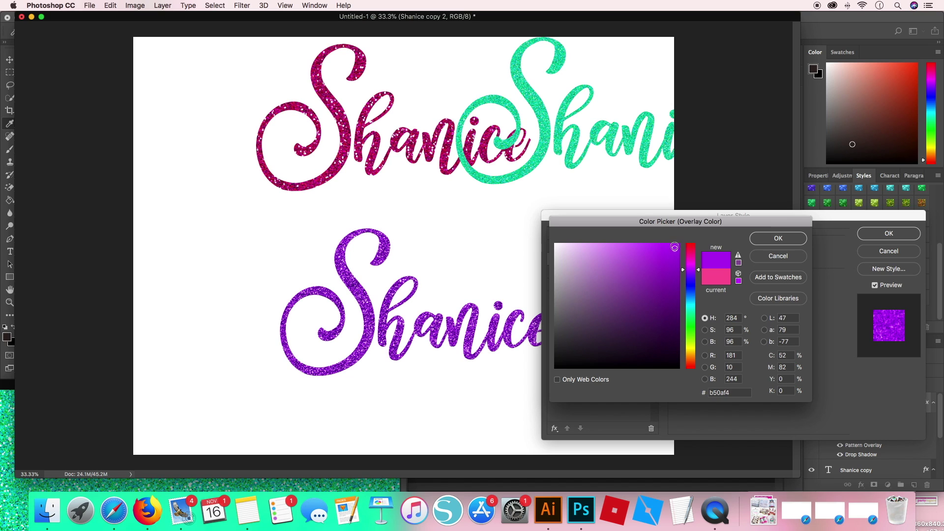
Try overlay colors for the lower name sampled from the green glitter name and the upper pink name
{"action": "left_click", "coordinate": [530, 94]}
{"action": "left_click_drag", "start_coordinate": [546, 107], "coordinate": [533, 161]}
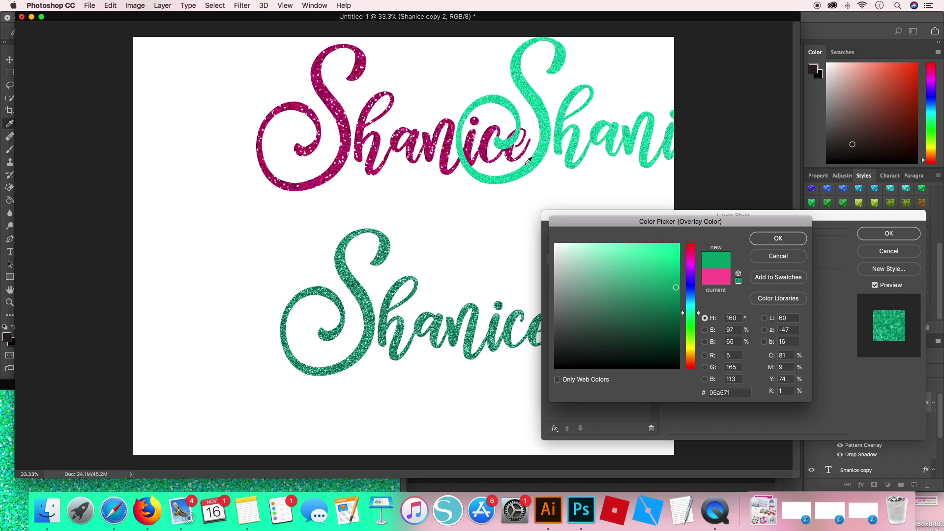
{"action": "left_click", "coordinate": [364, 64]}
{"action": "left_click", "coordinate": [359, 67]}
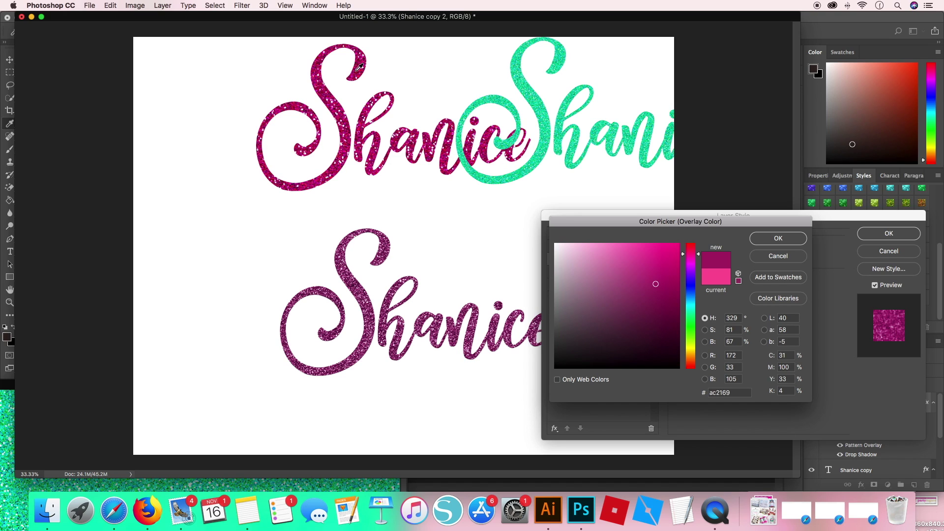
{"action": "left_click", "coordinate": [349, 148]}
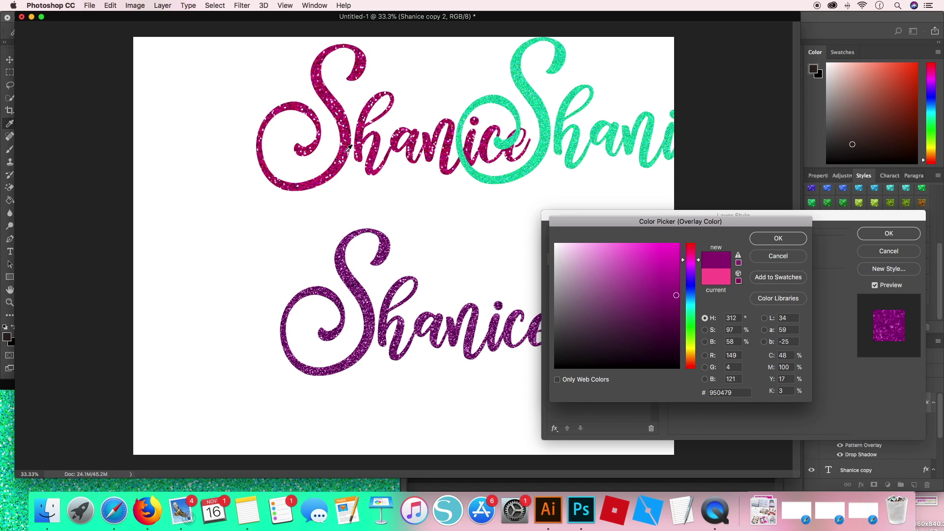
{"action": "left_click", "coordinate": [349, 148]}
{"action": "left_click", "coordinate": [348, 147]}
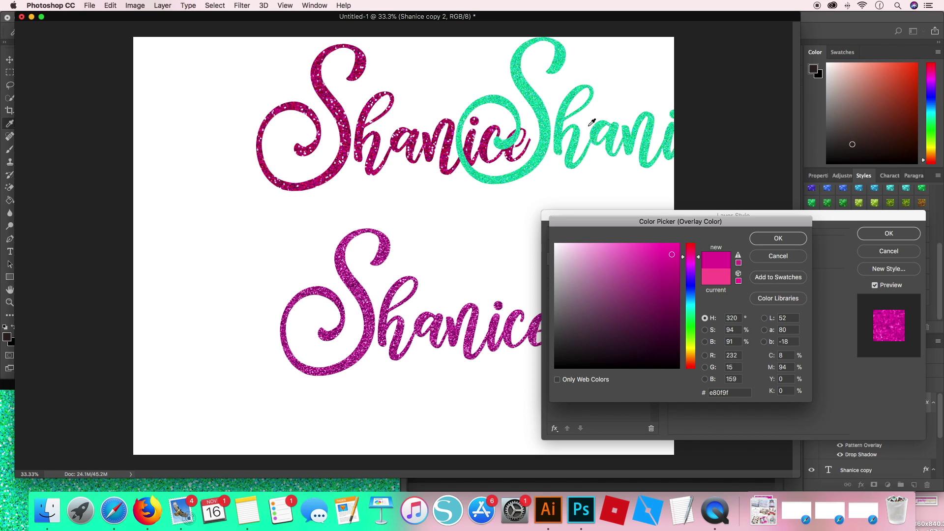
Try blue 4027fa and several purple shades, ending with 950df4, as the lower name's overlay color
{"action": "left_click", "coordinate": [692, 283]}
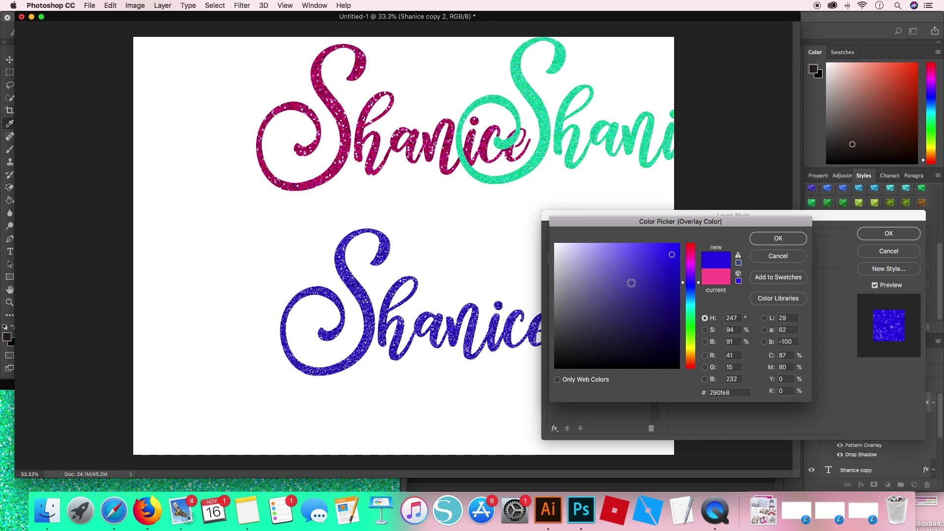
{"action": "left_click", "coordinate": [660, 253]}
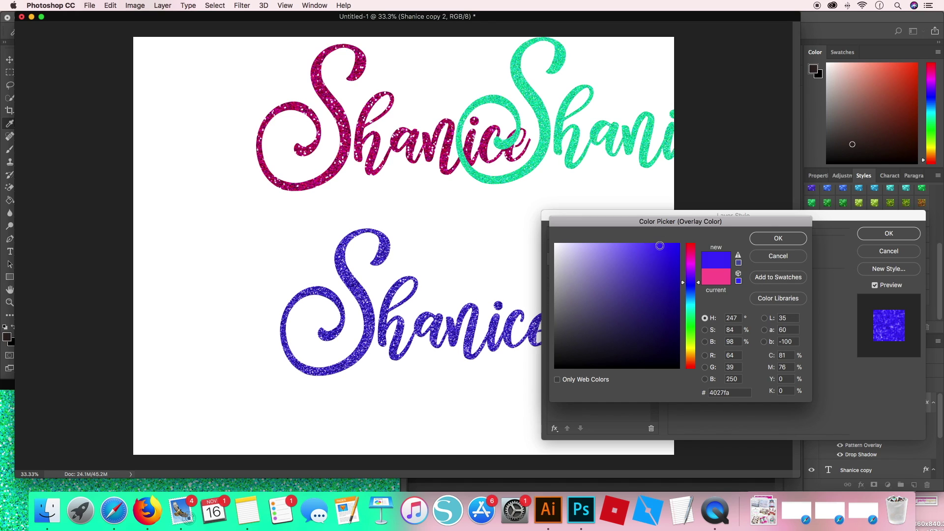
{"action": "left_click", "coordinate": [629, 247]}
{"action": "left_click", "coordinate": [692, 272]}
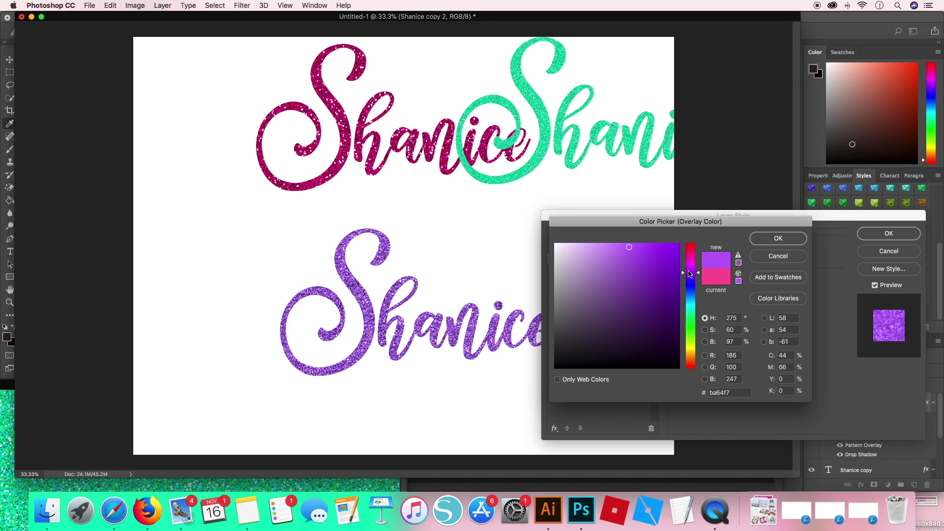
{"action": "left_click", "coordinate": [654, 247]}
{"action": "left_click", "coordinate": [673, 248]}
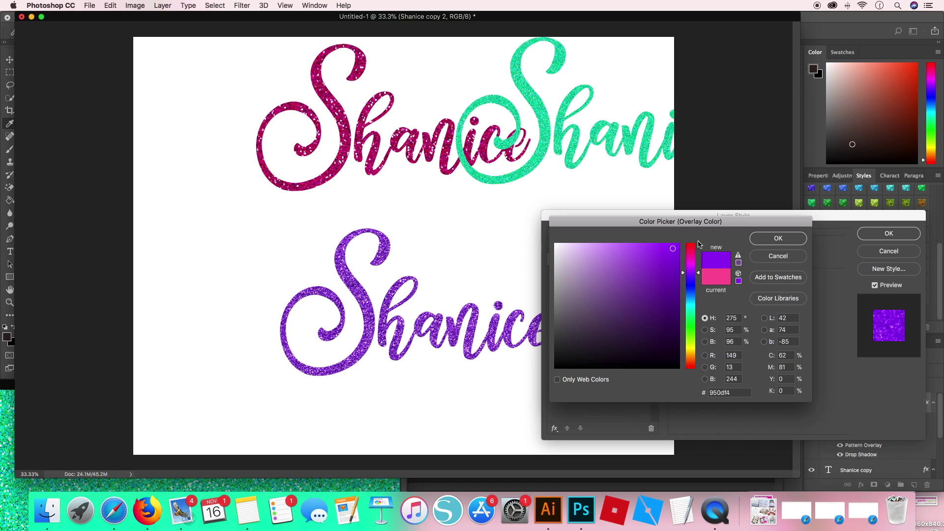
Set the lower name's overlay color to pink f40d6a, apply the style, and move the name up and left over the upper pink name
{"action": "left_click", "coordinate": [690, 252]}
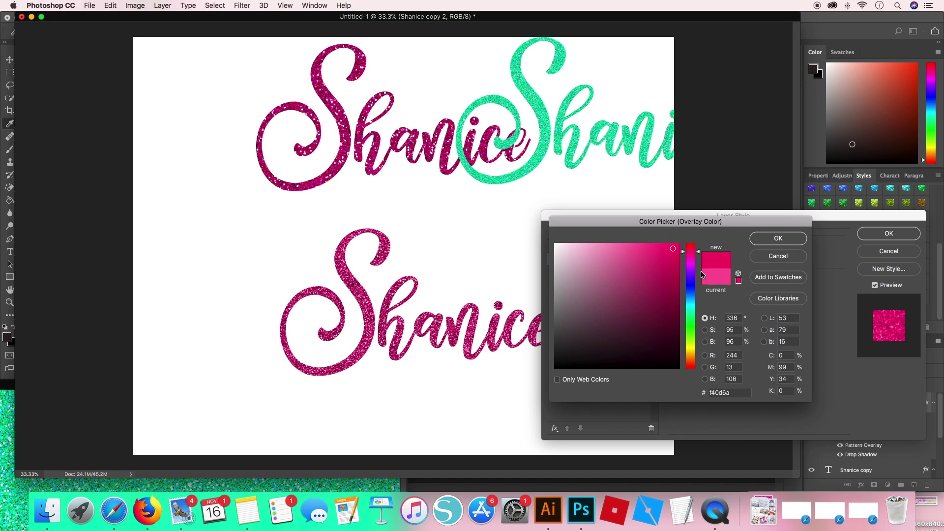
{"action": "left_click", "coordinate": [776, 239]}
{"action": "key", "text": "Return"}
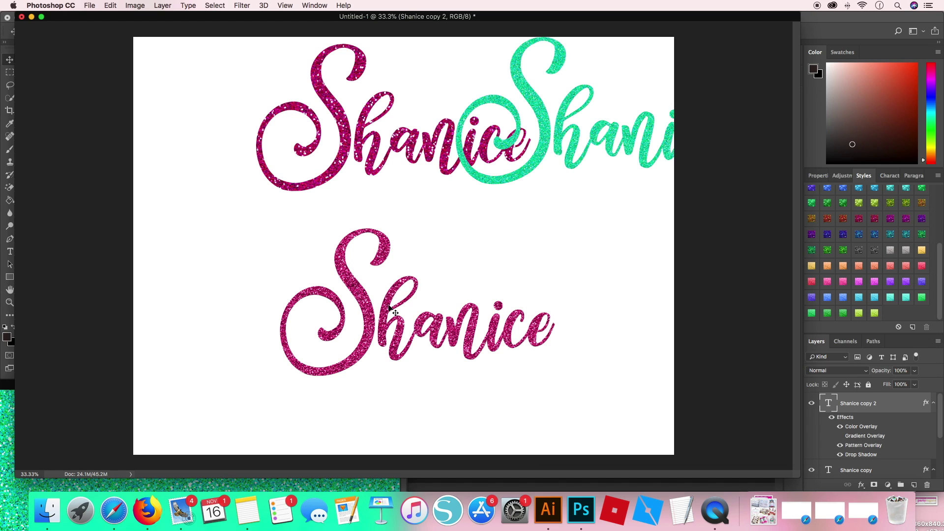
{"action": "left_click_drag", "start_coordinate": [335, 275], "coordinate": [259, 142]}
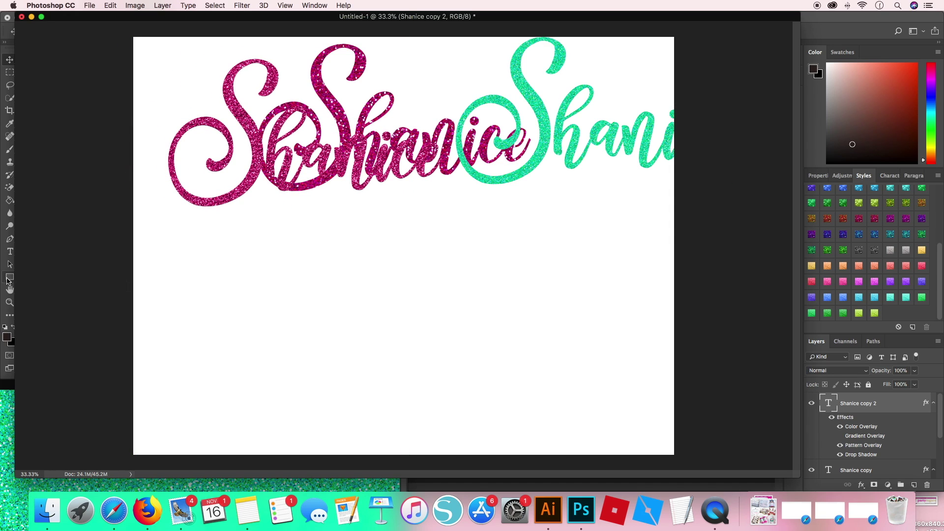
{"action": "left_click", "coordinate": [9, 279]}
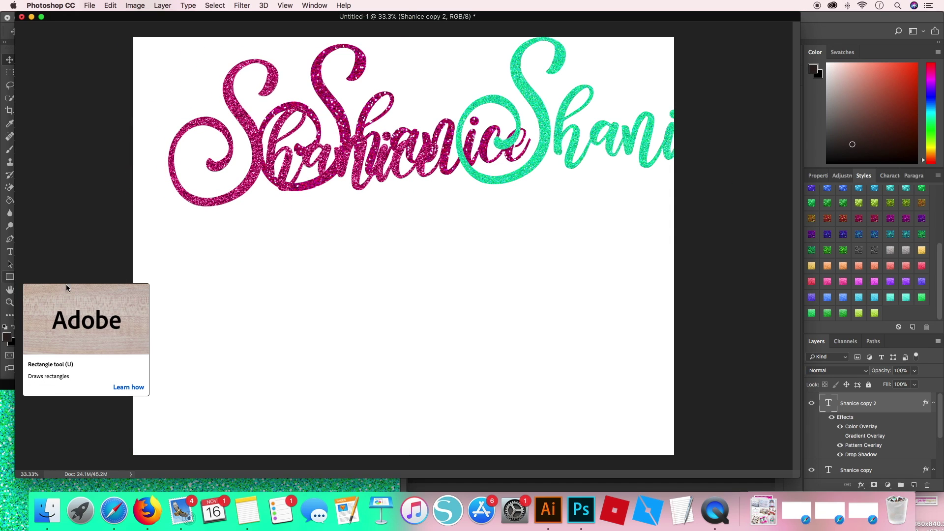
{"action": "left_click_drag", "start_coordinate": [261, 268], "coordinate": [618, 322]}
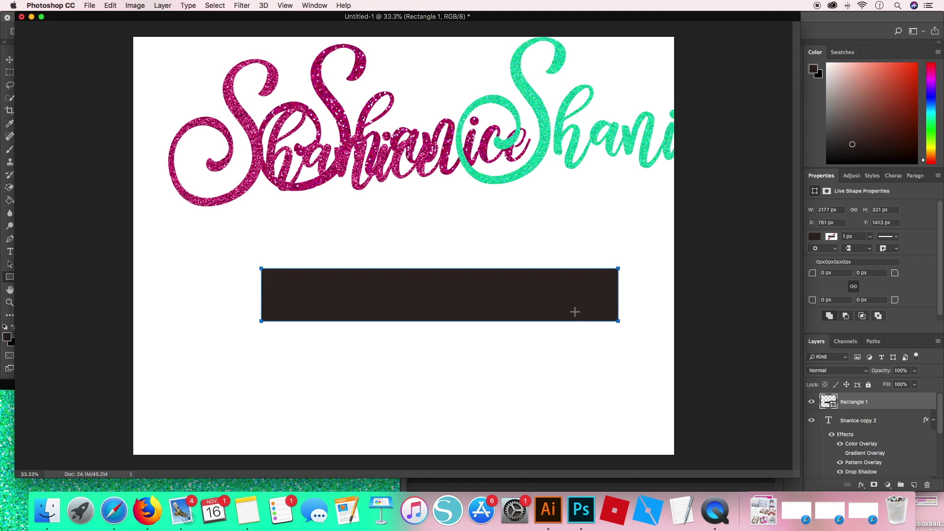
{"action": "key", "text": "super+z"}
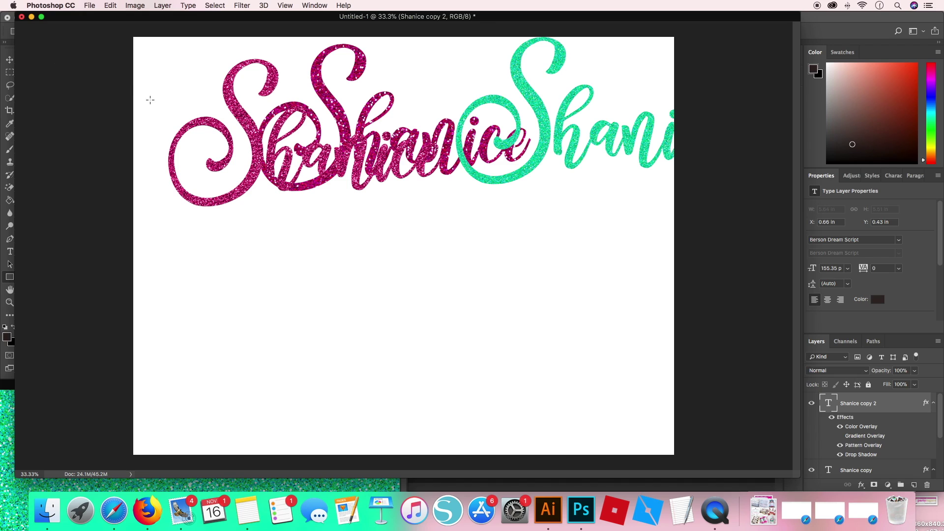
Remove all the glitter names and the glitter texture layer, leaving only the blank background
{"action": "left_click", "coordinate": [9, 60]}
{"action": "key", "text": "super+z"}
{"action": "key", "text": "super+z"}
{"action": "key", "text": "super+z"}
{"action": "key", "text": "super+z"}
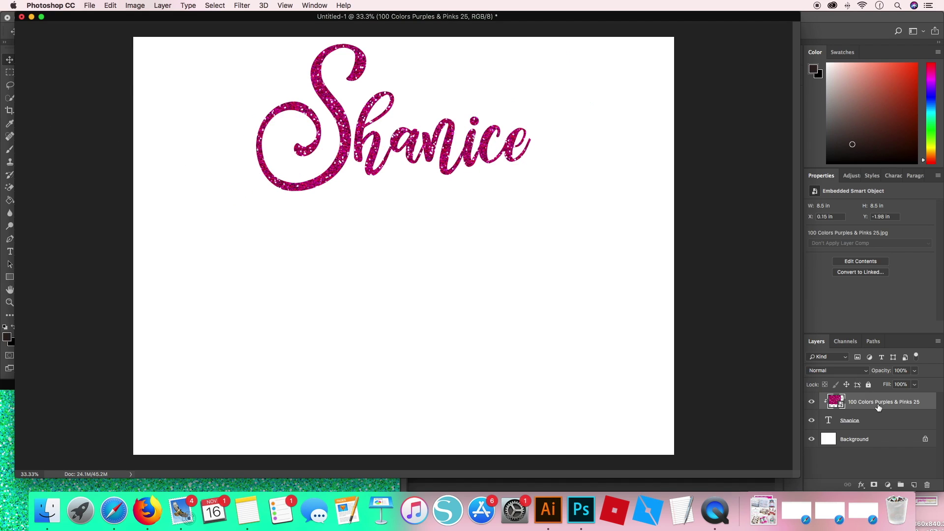
{"action": "key", "text": "super+z"}
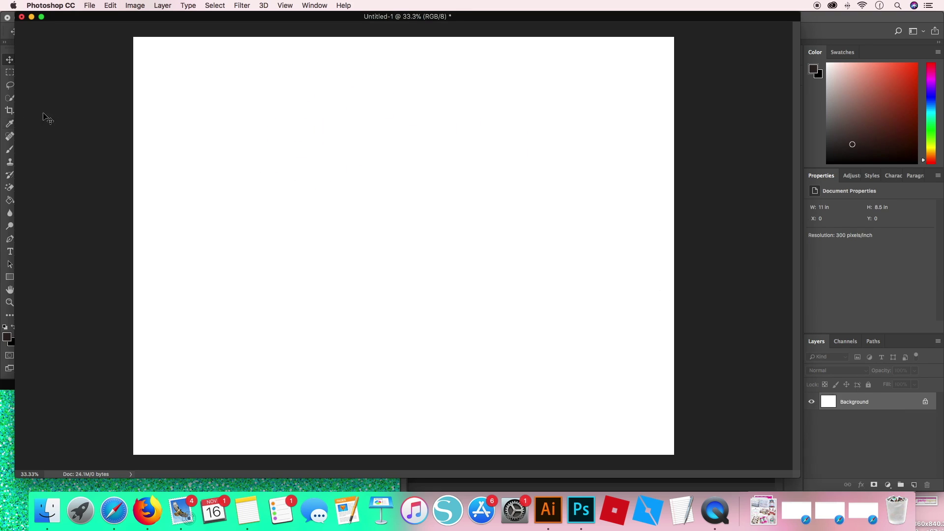
Draw a dark rectangle about 3442 by 282 px across the canvas's top edge and duplicate it along the bottom edge
{"action": "left_click", "coordinate": [7, 279]}
{"action": "left_click_drag", "start_coordinate": [121, 31], "coordinate": [686, 76]}
{"action": "left_click", "coordinate": [9, 60]}
{"action": "left_click_drag", "start_coordinate": [430, 49], "coordinate": [430, 437]}
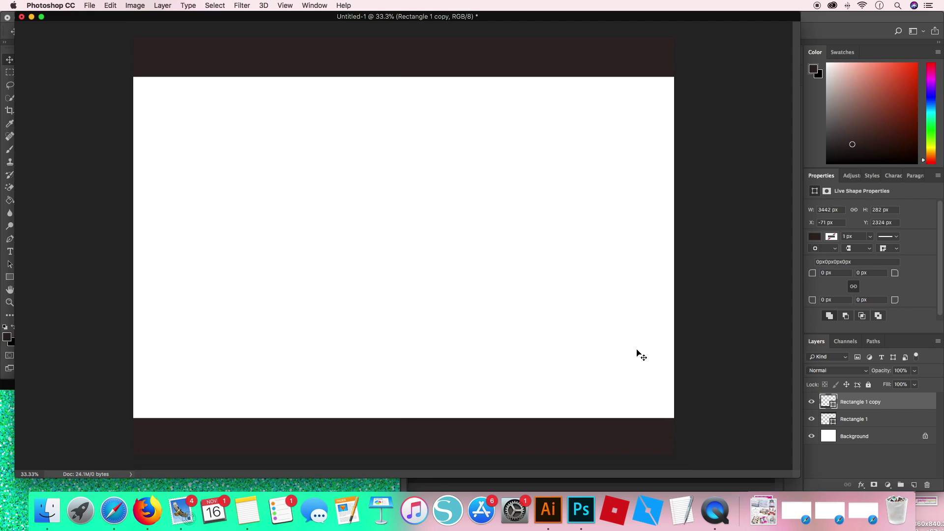
Apply a coral pink glitter style preset to the top band and a light blue glitter preset to the bottom band
{"action": "key", "text": "alt+bracketleft"}
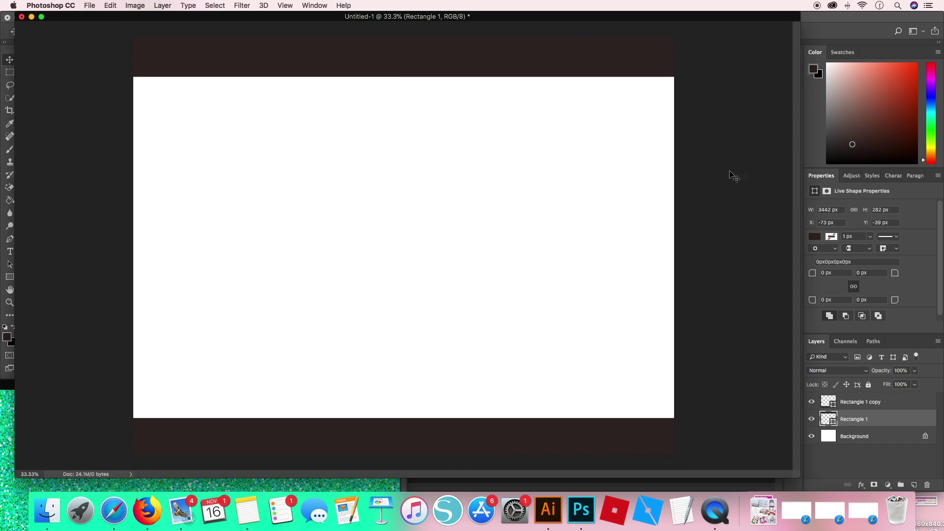
{"action": "left_click", "coordinate": [873, 175]}
{"action": "left_click", "coordinate": [891, 266]}
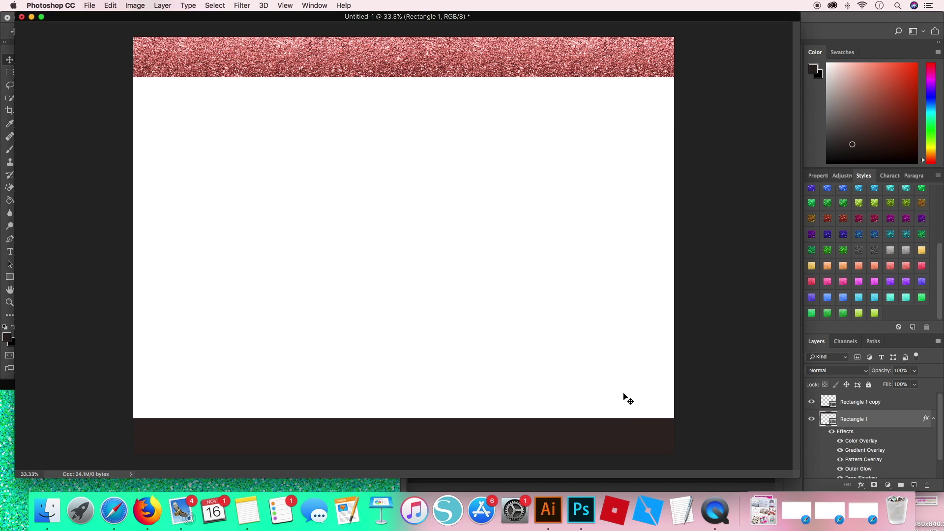
{"action": "key", "text": "alt+bracketright"}
{"action": "left_click", "coordinate": [874, 297]}
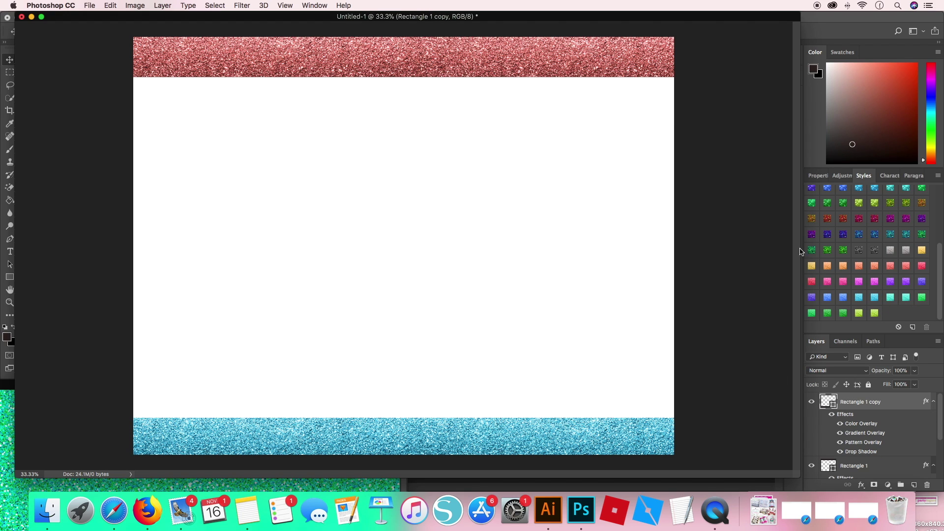